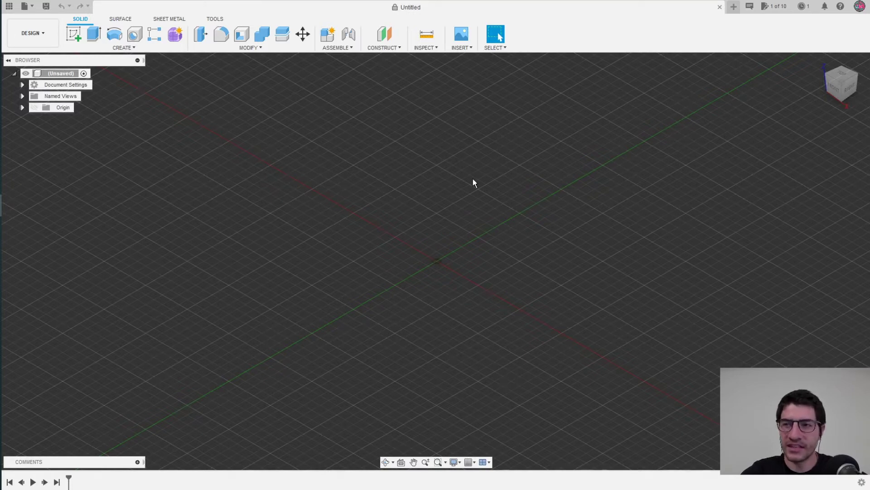
Switch the viewport environment from the dark sky to Grey Room
click(803, 7)
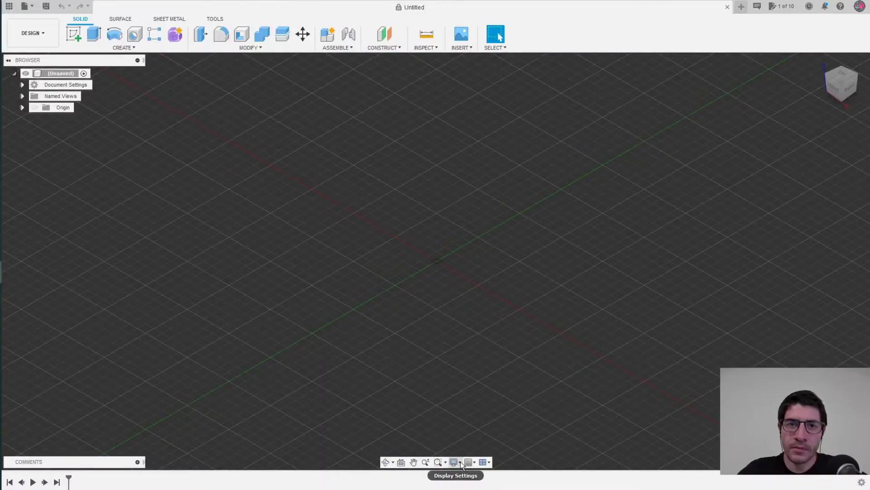
click(460, 463)
mouse_move(389, 285)
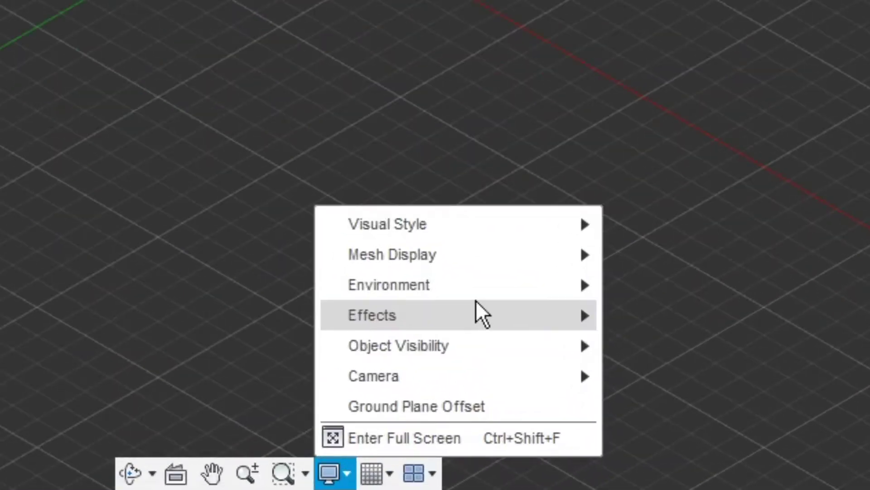
click(701, 318)
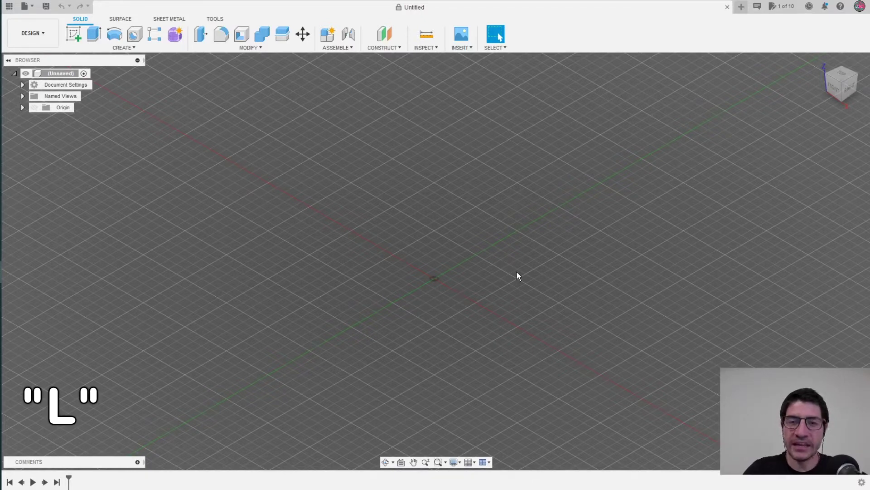
Start a new sketch so the origin planes are offered as sketch planes
key(l)
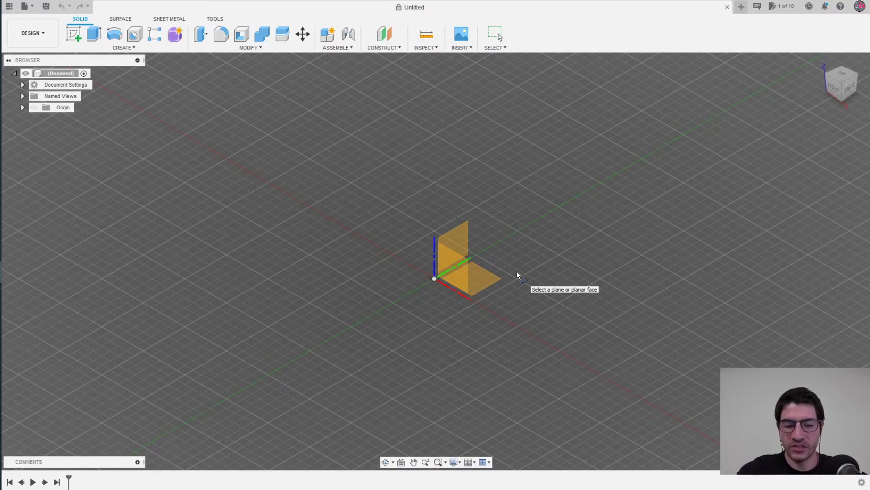
key(Escape)
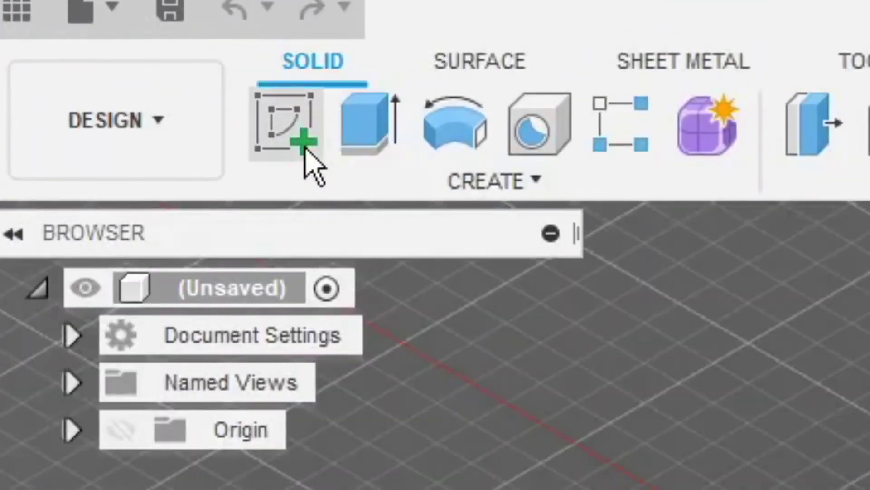
click(297, 136)
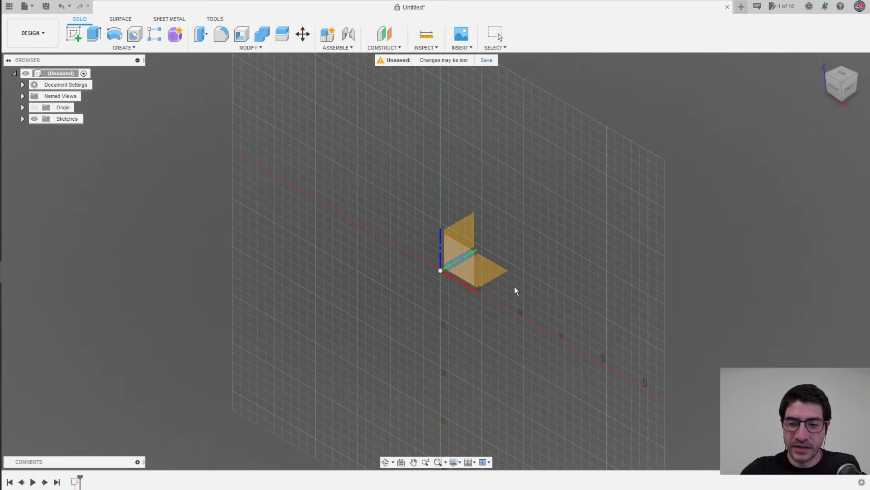
Draw a closed seven-sided line polygon on the XY ground plane, then orbit to view it
click(485, 271)
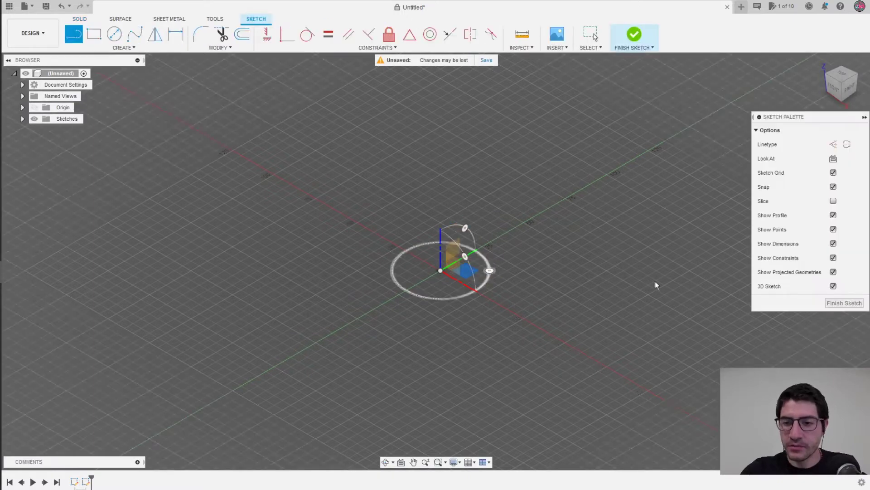
click(503, 307)
click(438, 226)
click(529, 130)
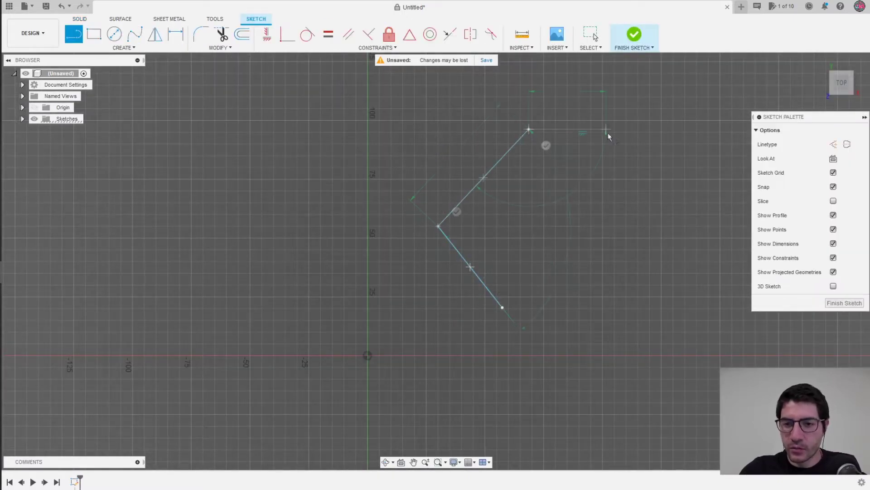
click(673, 273)
click(604, 347)
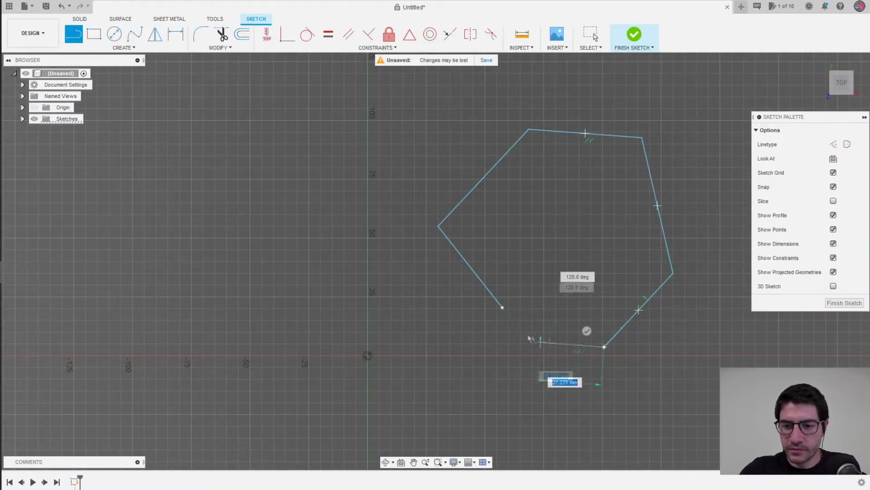
click(500, 347)
click(503, 309)
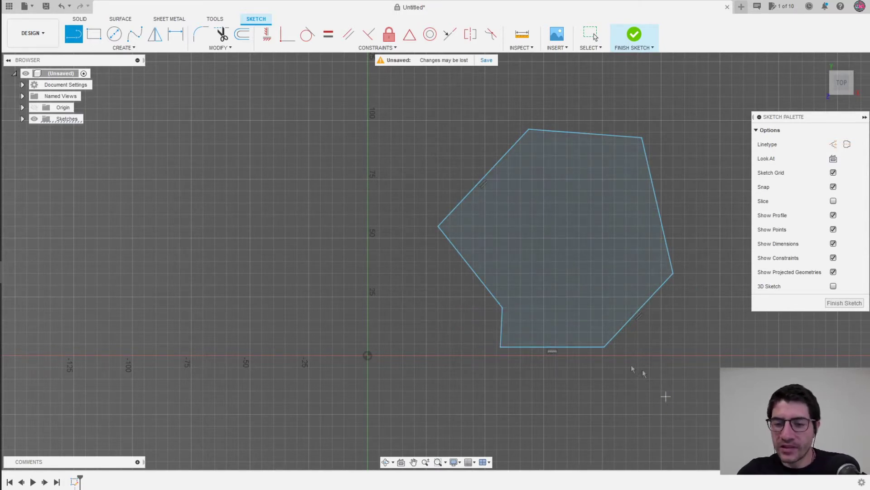
middle_drag(472, 307, 452, 322)
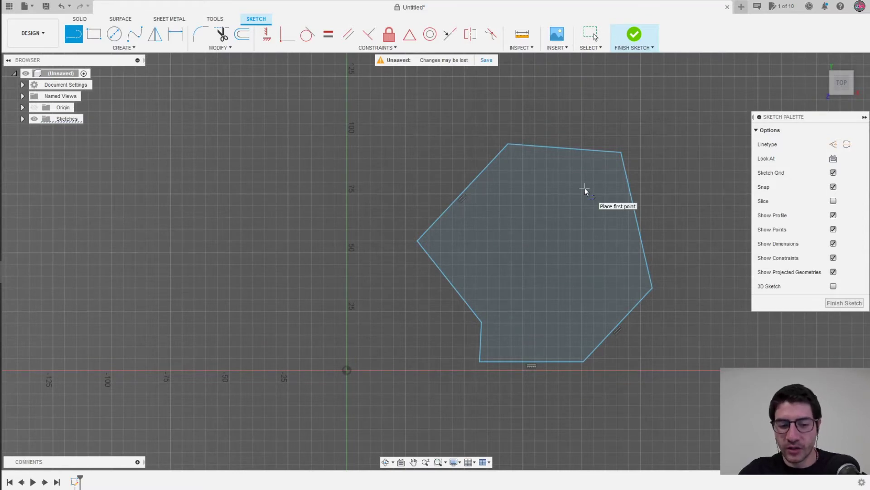
key(Escape)
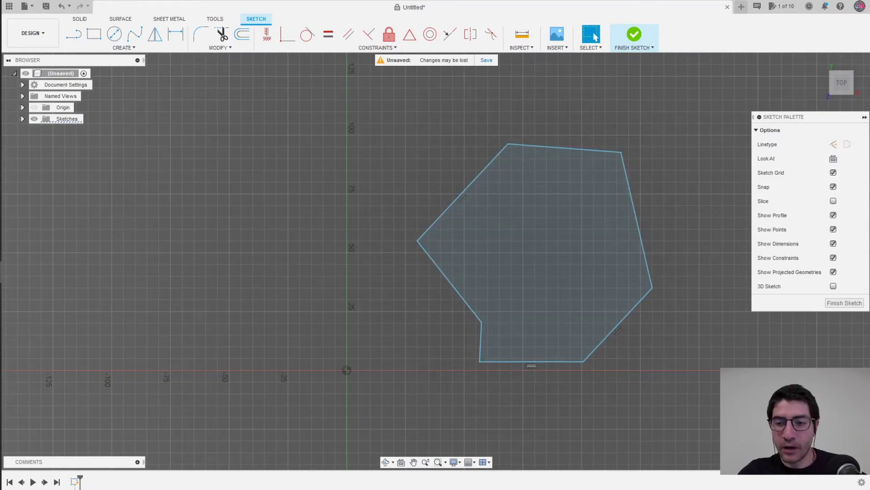
shift+middle_drag(677, 395, 649, 357)
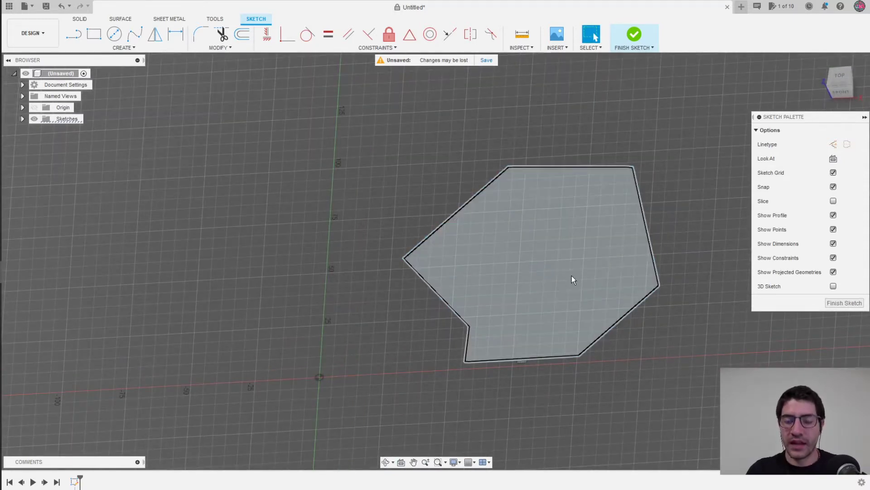
Extrude the seven-sided profile 35 mm upward as a new solid body
click(528, 313)
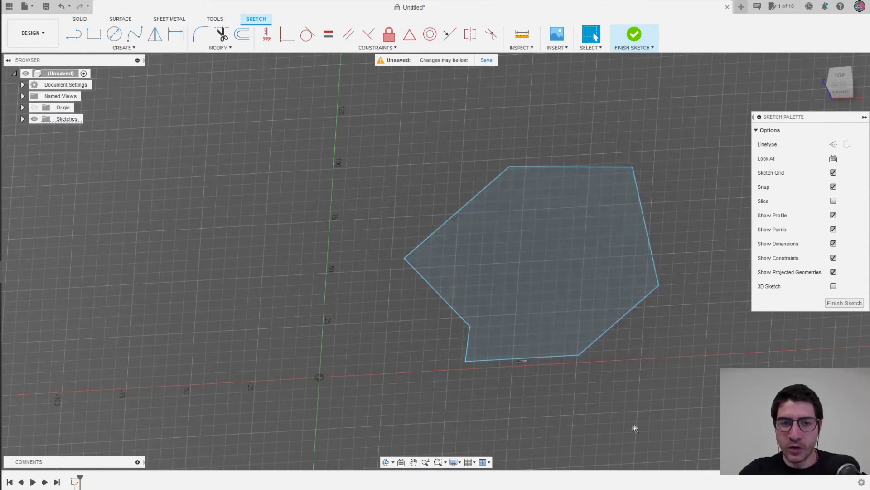
click(81, 20)
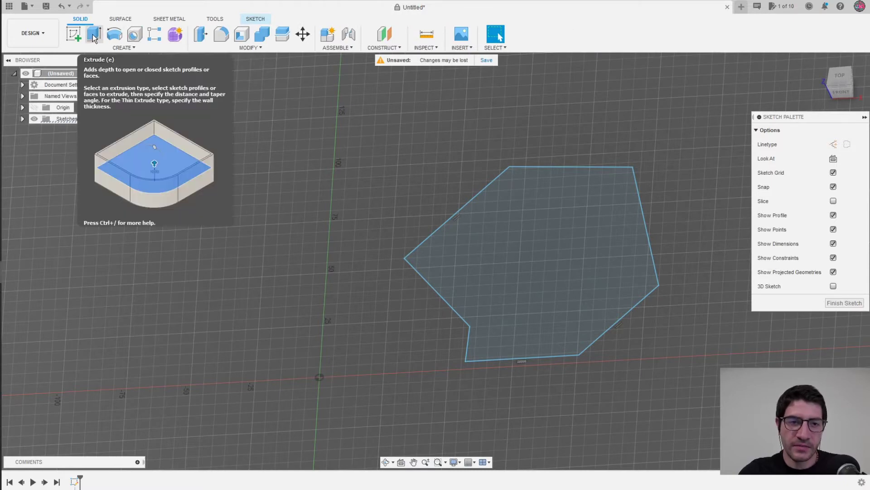
click(94, 36)
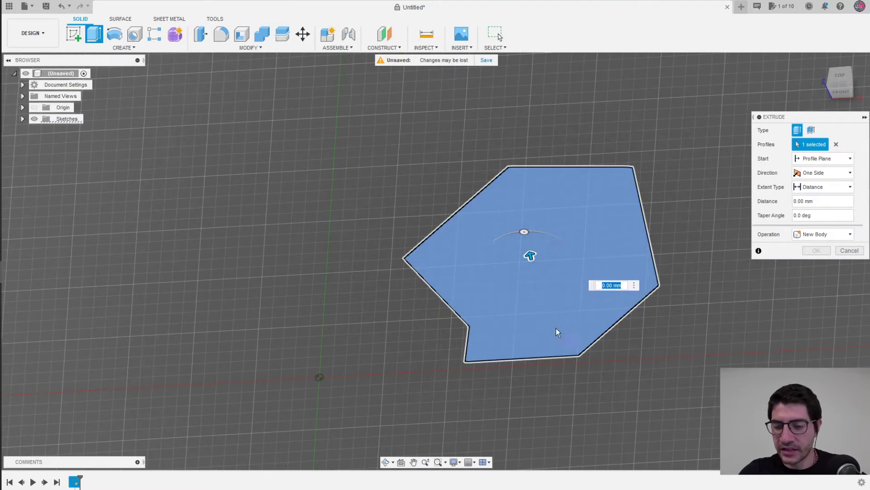
shift+middle_drag(556, 328, 574, 267)
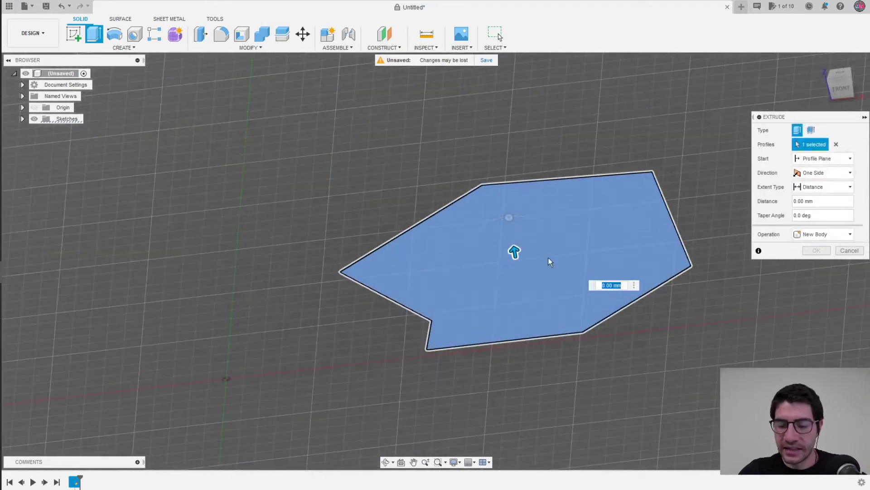
scroll(520, 278, up, 1)
mouse_move(492, 269)
mouse_down()
mouse_move(474, 159)
mouse_move(496, 235)
mouse_move(497, 209)
mouse_move(471, 171)
mouse_up()
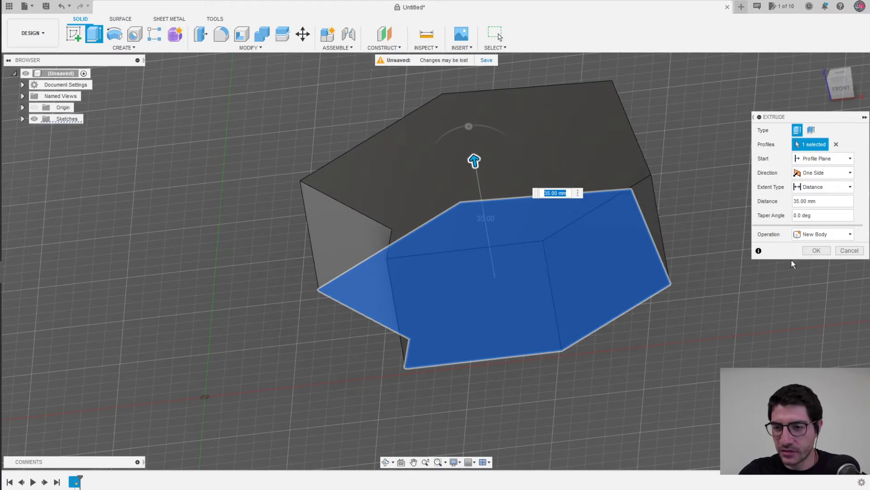
click(813, 251)
mouse_move(290, 313)
shift+middle_down()
mouse_move(499, 36)
mouse_move(613, 359)
shift+middle_up()
scroll(644, 342, down, 3)
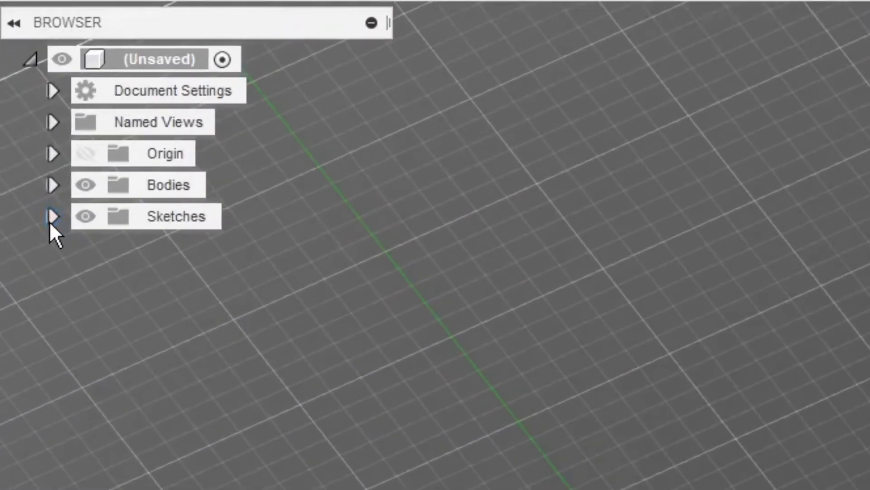
Turn on Sketch5's visibility in the Browser's Sketches folder and orbit to a top view
click(40, 181)
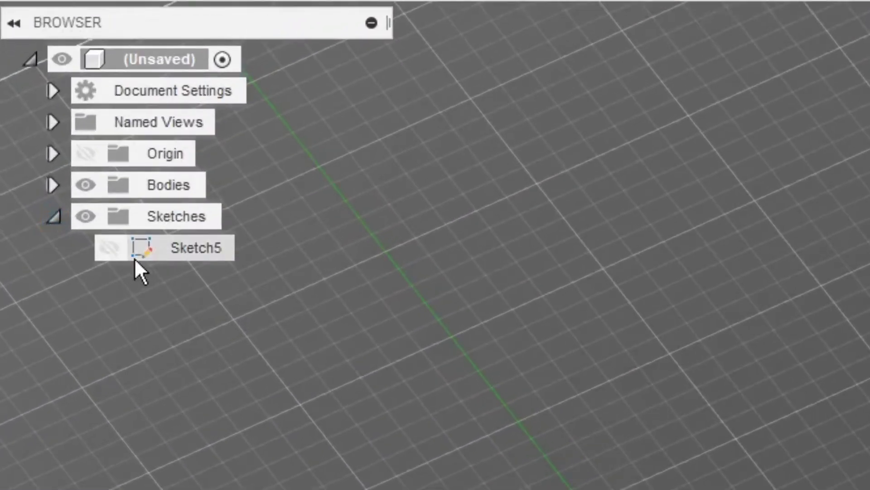
click(110, 248)
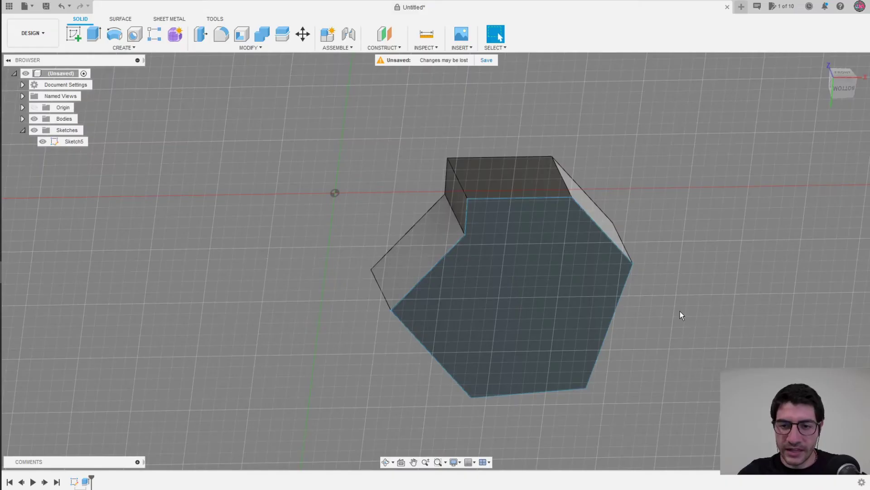
shift+middle_drag(679, 304, 670, 331)
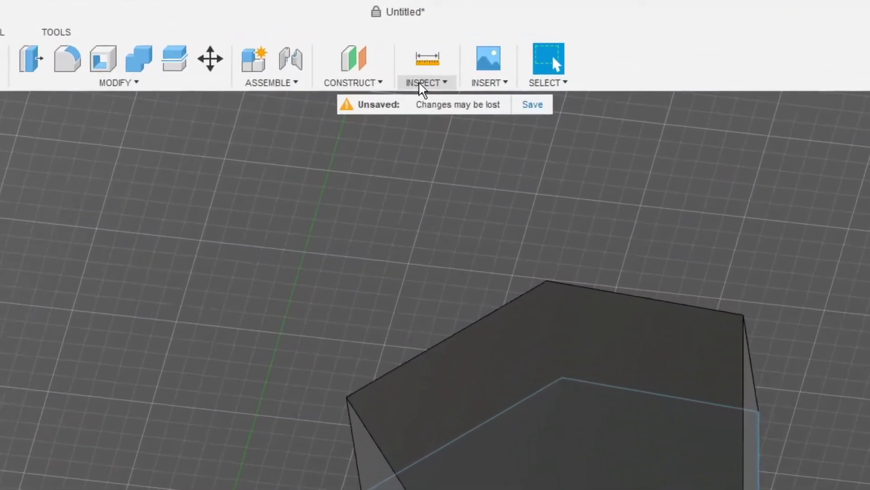
click(421, 92)
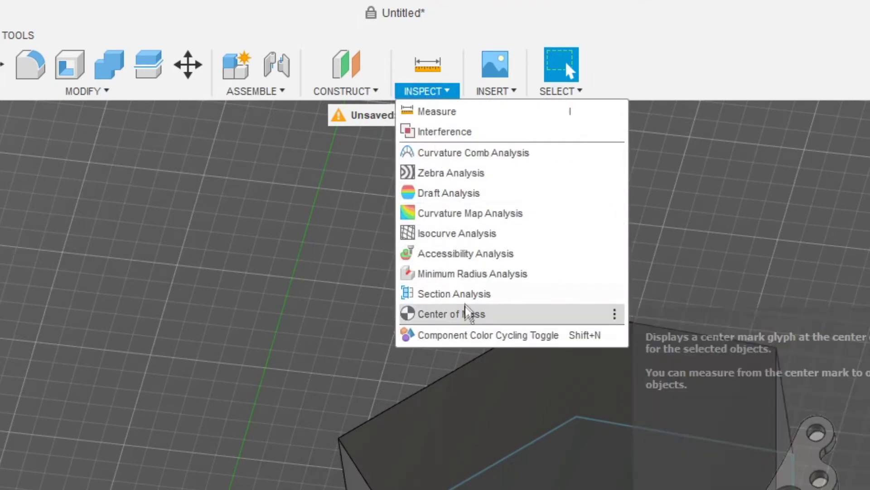
click(465, 299)
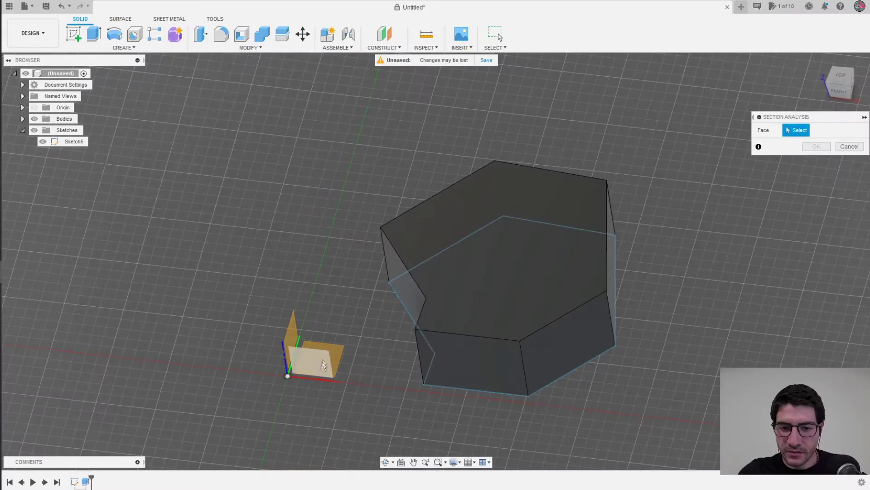
click(320, 366)
drag(294, 356, 329, 274)
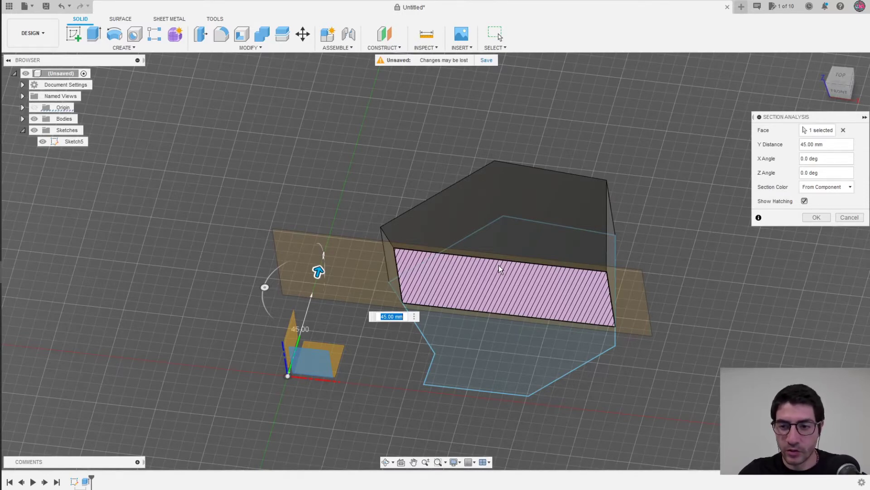
click(849, 217)
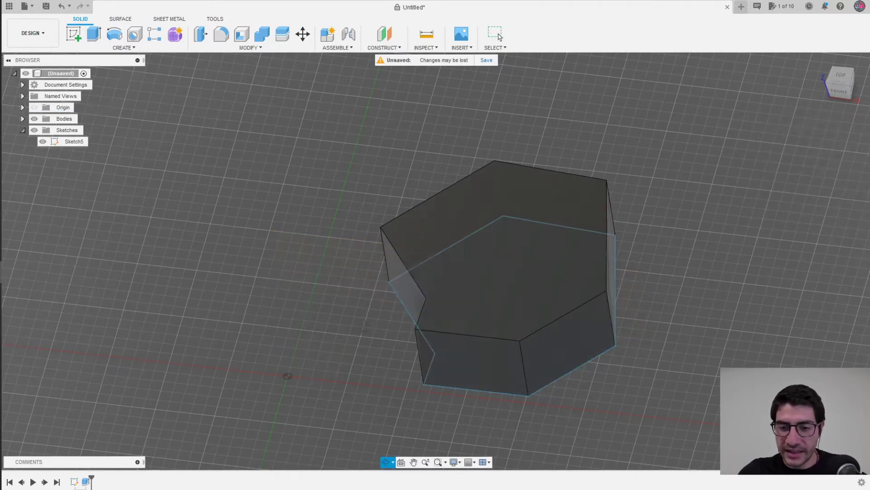
click(499, 35)
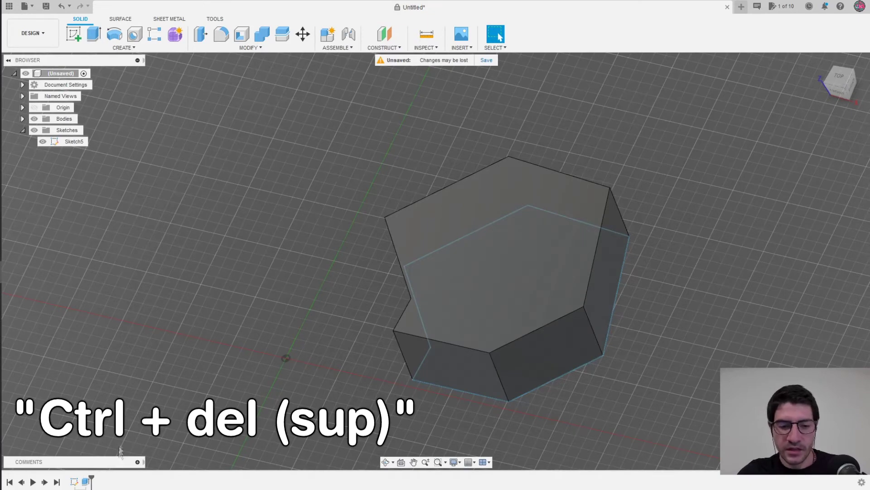
Delete the extrude feature and Sketch5 together from the timeline
click(84, 481)
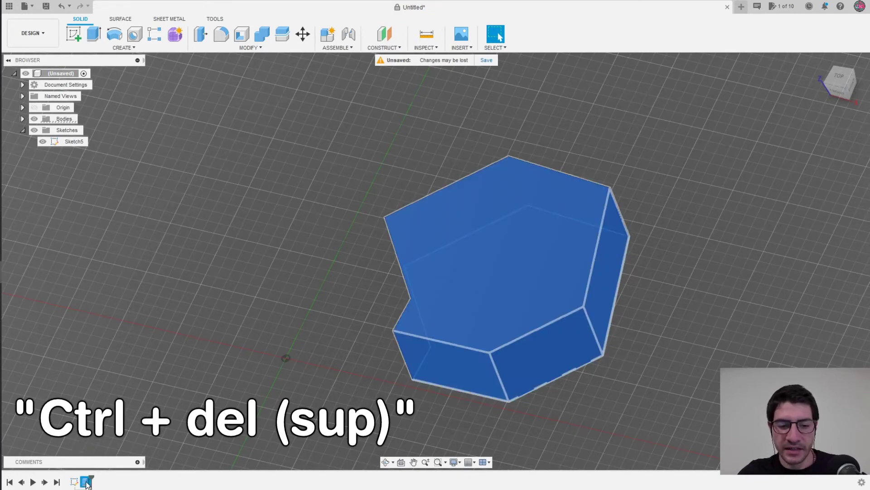
ctrl+click(75, 481)
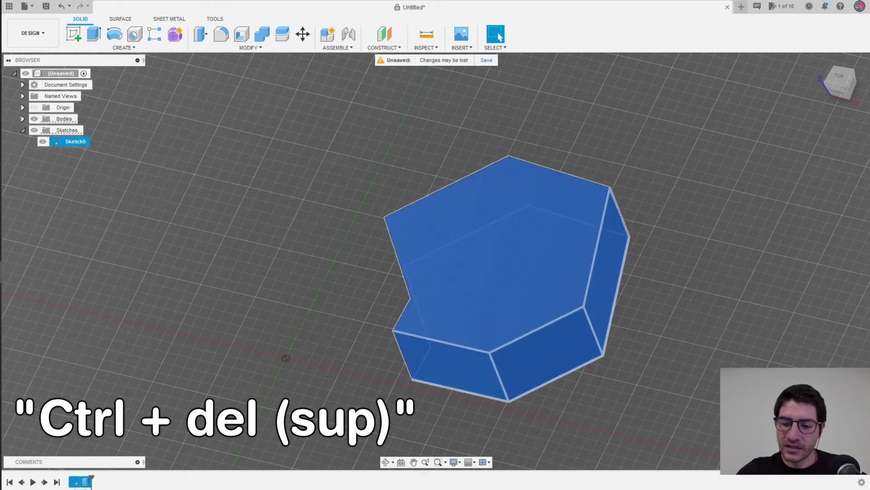
key(ctrl+Delete)
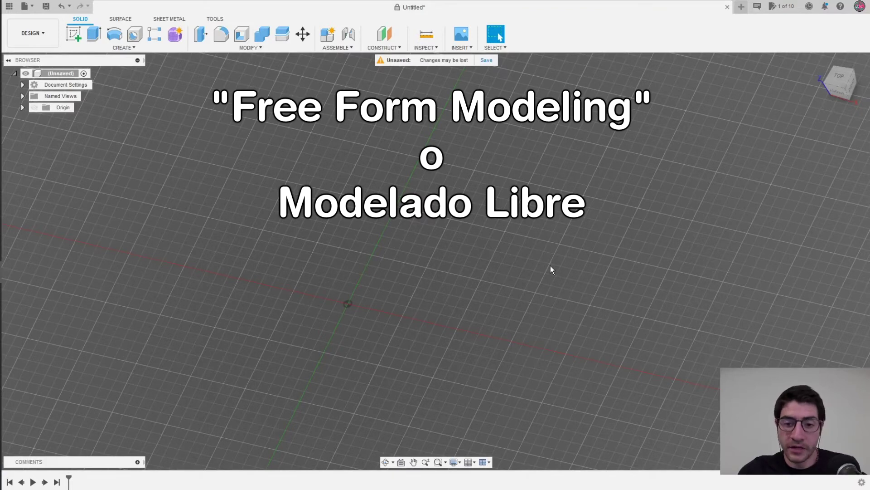
Start a line sketch on the XY plane with 3D Sketch enabled, and orbit into 3D
drag(496, 323, 497, 332)
key(Escape)
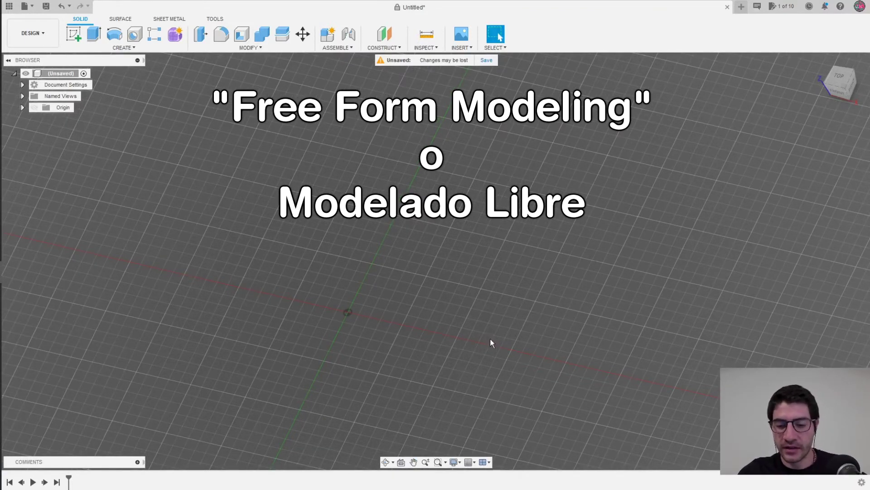
key(l)
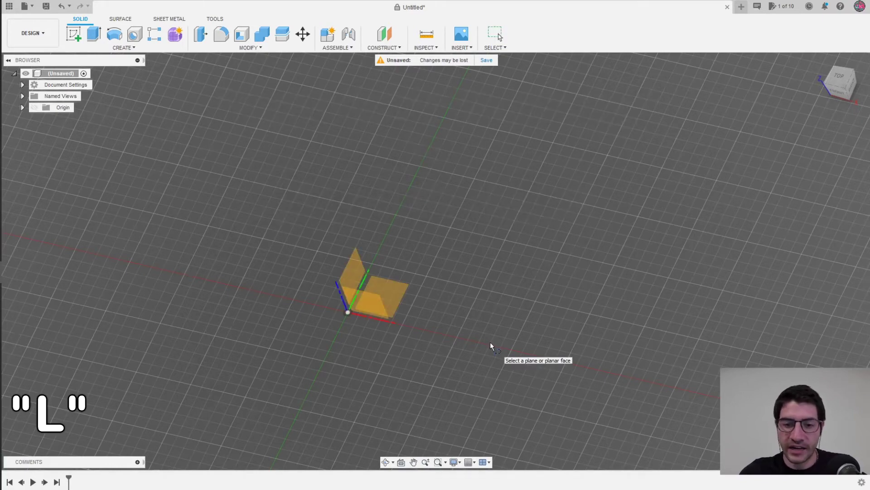
click(404, 293)
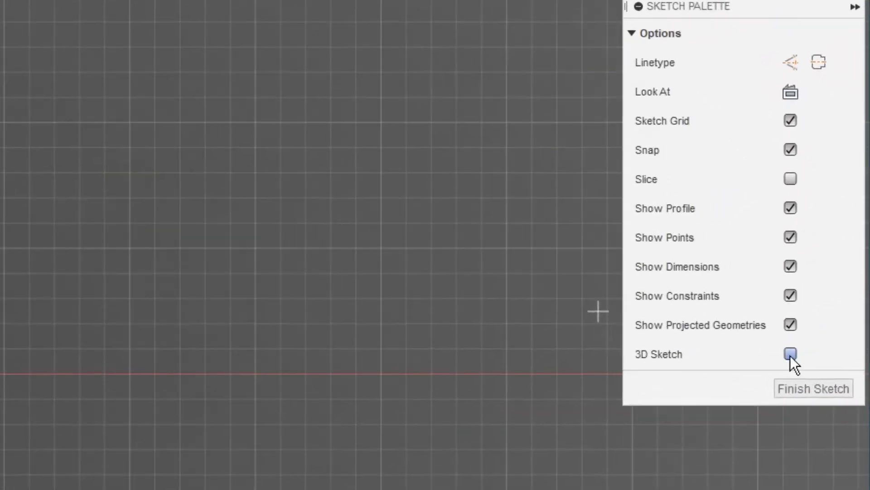
click(790, 353)
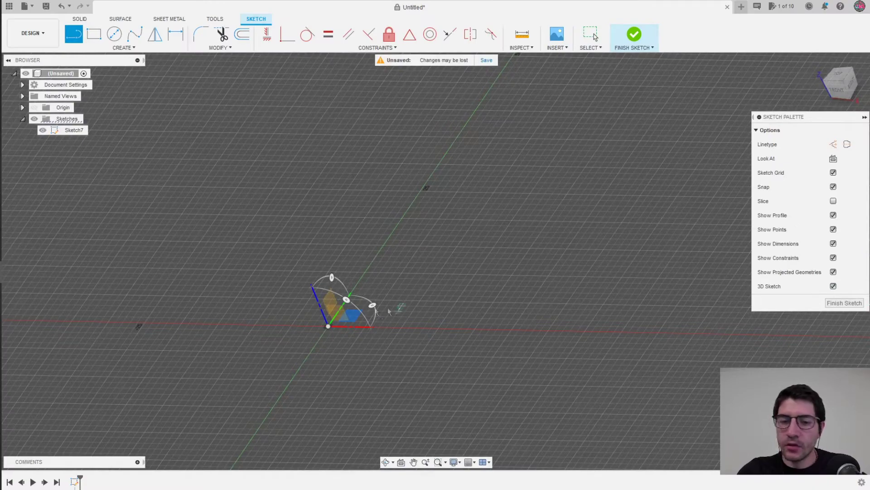
shift+middle_drag(408, 342, 399, 363)
mouse_move(313, 331)
shift+middle_down()
mouse_move(399, 284)
mouse_move(418, 217)
shift+middle_up()
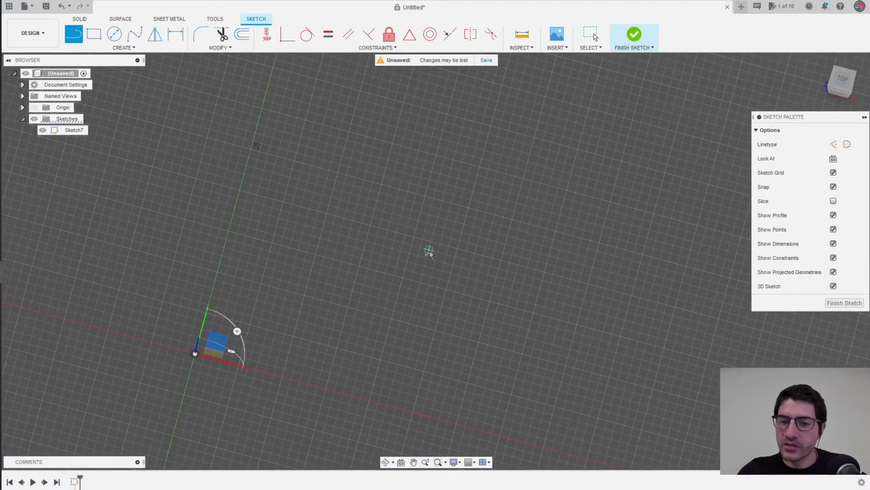
Draw a chain of connected lines bending across several planes, including a vertical rise
click(430, 276)
click(386, 203)
click(511, 136)
click(625, 249)
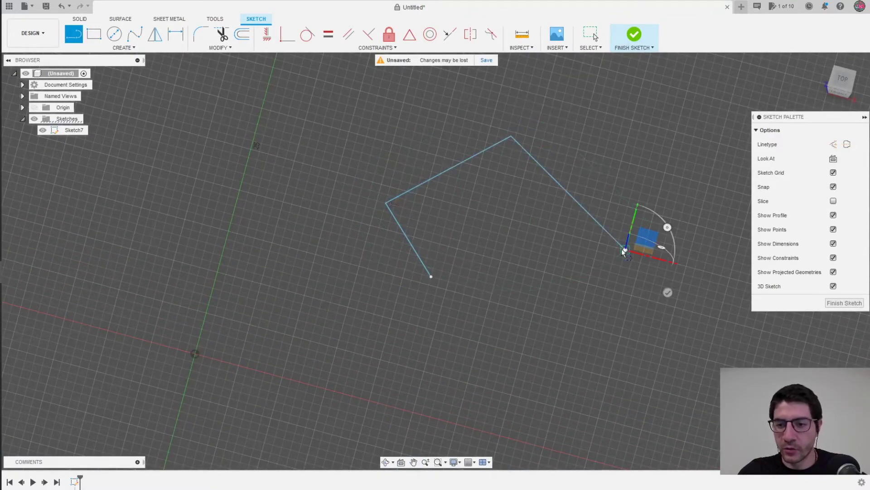
click(575, 312)
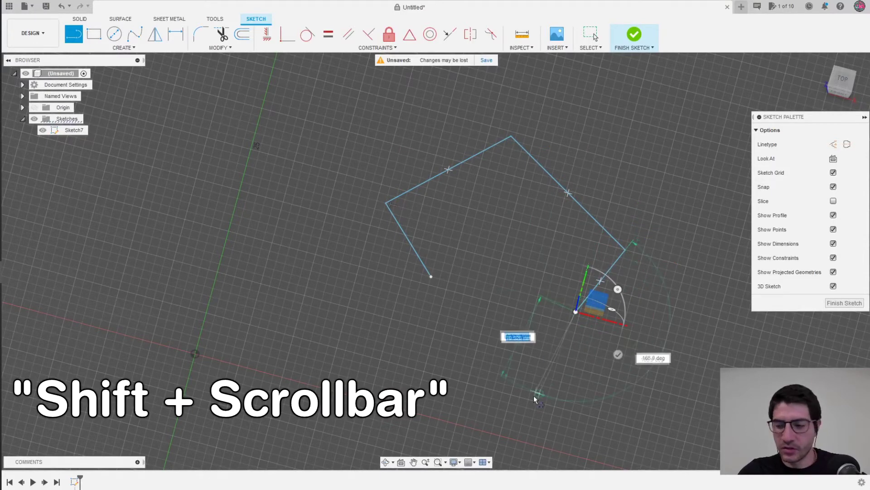
shift+middle_drag(534, 416, 529, 373)
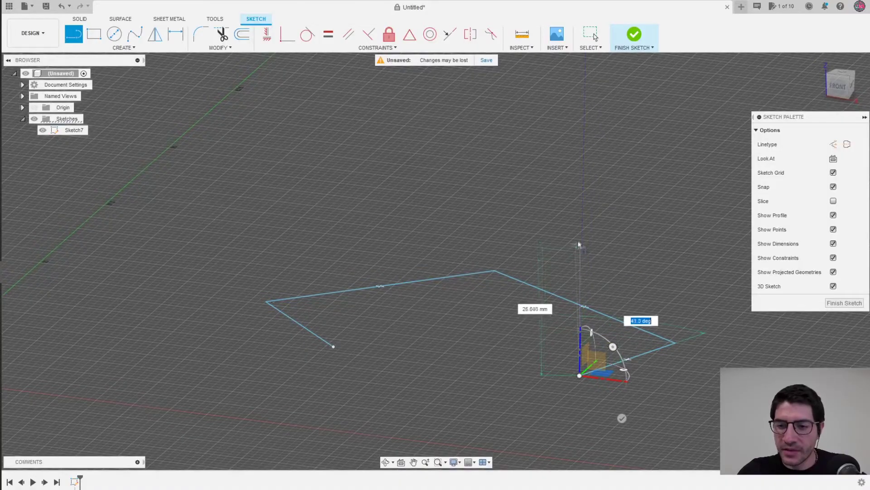
click(581, 232)
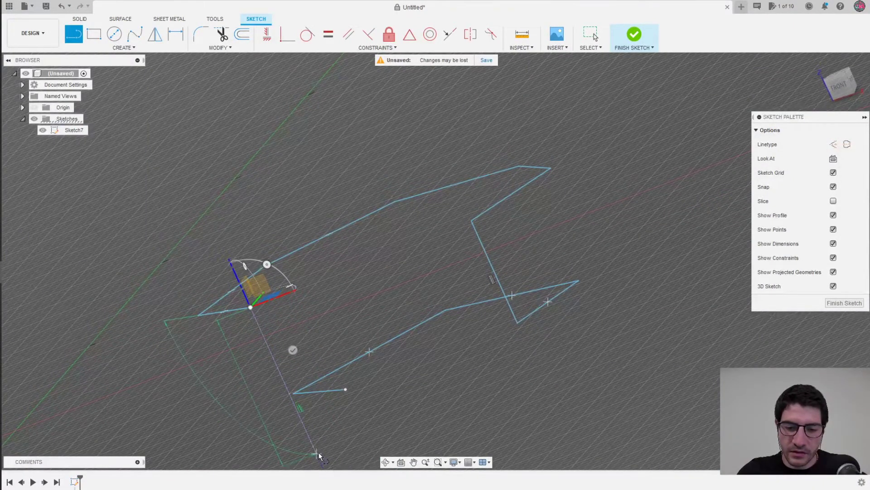
click(316, 454)
mouse_move(447, 399)
shift+middle_down()
mouse_move(459, 344)
mouse_move(398, 322)
mouse_move(426, 341)
mouse_move(570, 347)
shift+middle_up()
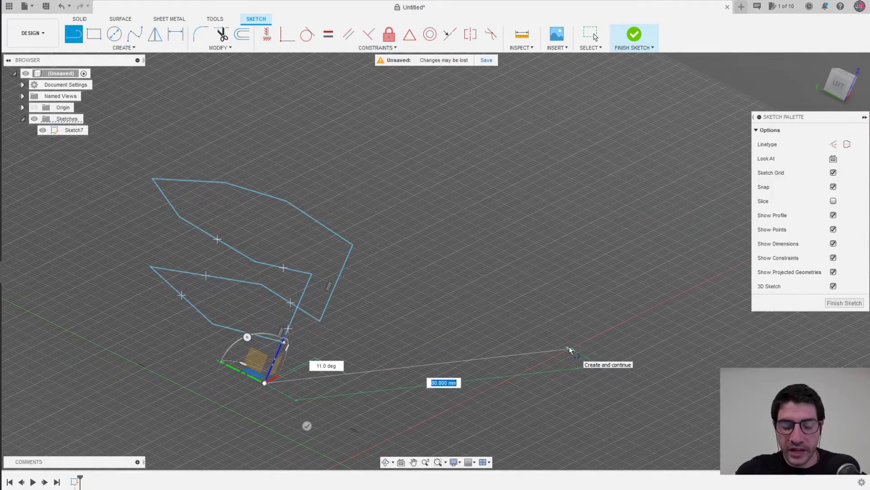
key(Escape)
mouse_move(375, 329)
shift+middle_down()
mouse_move(445, 352)
mouse_move(403, 354)
mouse_move(427, 299)
mouse_move(592, 301)
shift+middle_up()
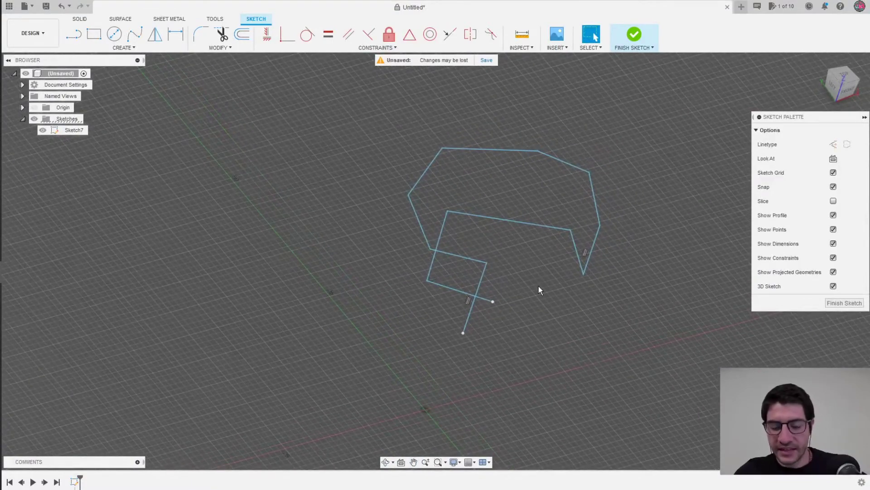
Preview a 2 mm pipe along the 3D path, then cancel it and finish the sketch
text(spip)
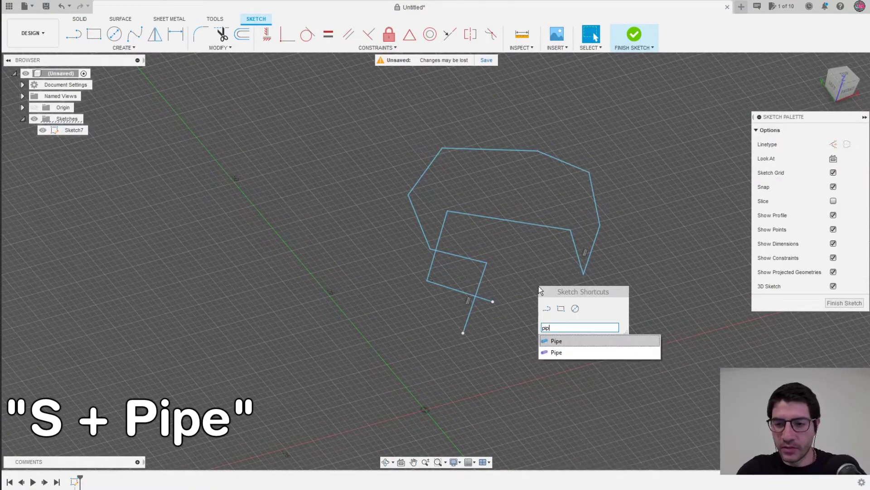
key(Return)
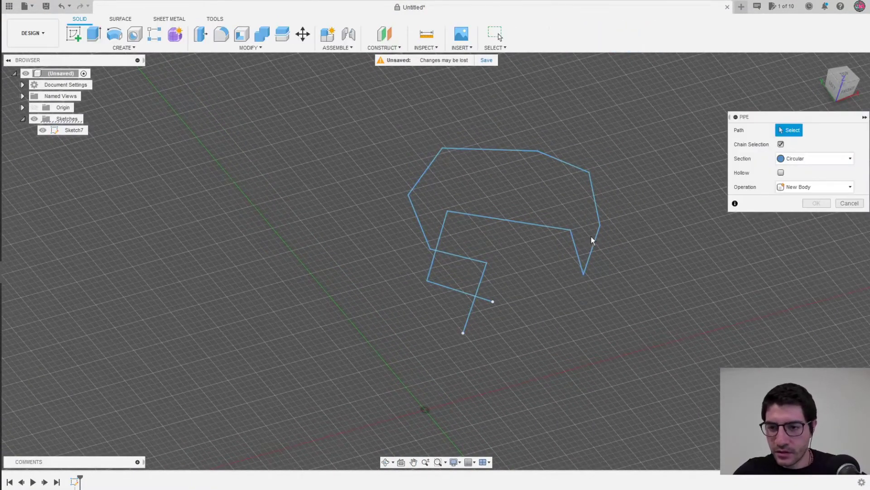
click(594, 238)
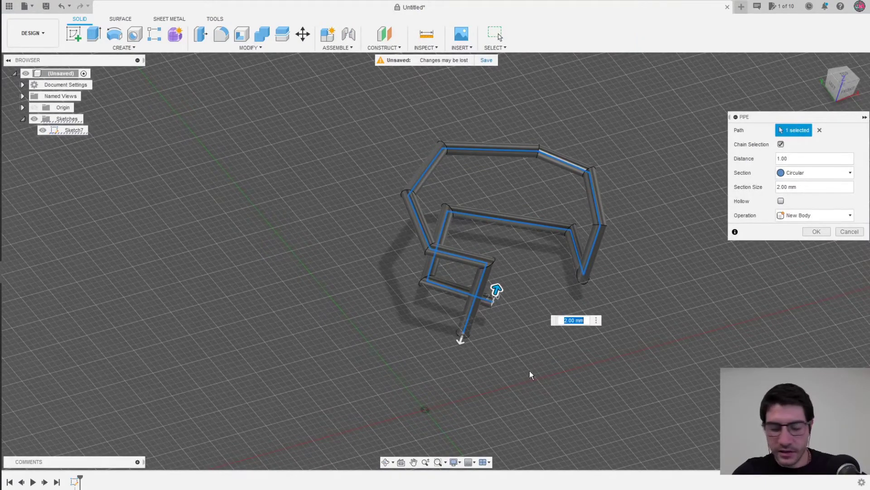
scroll(535, 365, up, 3)
scroll(538, 365, up, 2)
shift+middle_drag(511, 349, 562, 333)
scroll(539, 341, down, 5)
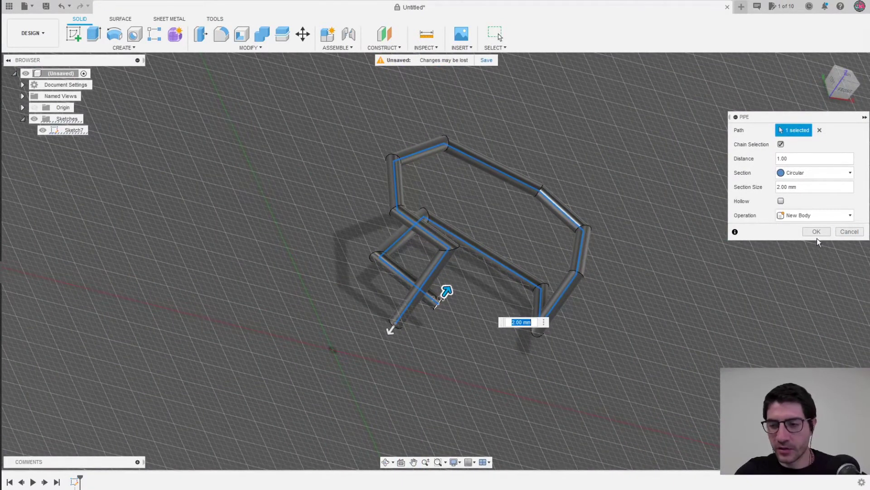
key(Escape)
click(630, 35)
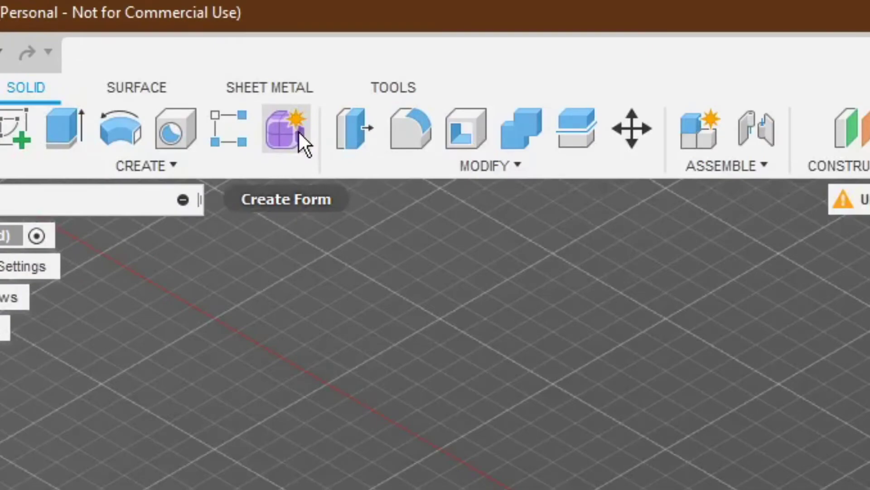
Enter the Form environment and start a Box form on the XY plane centred at the origin
click(299, 131)
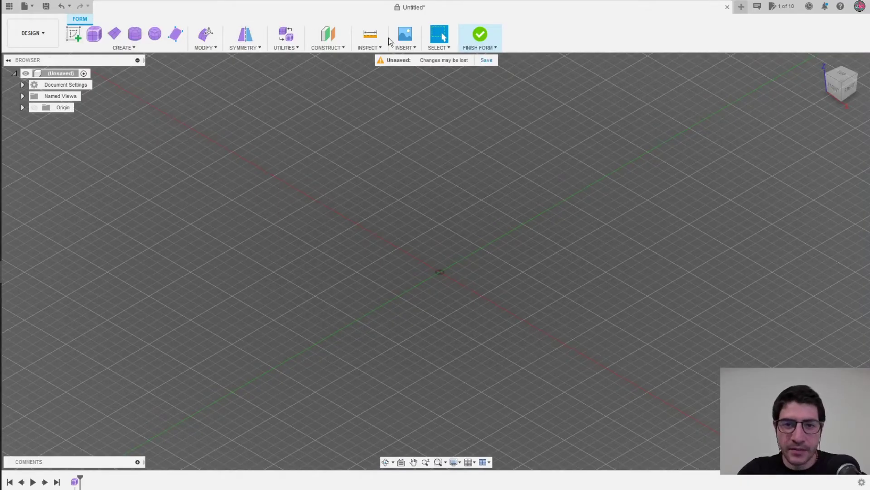
click(94, 34)
click(488, 270)
click(440, 272)
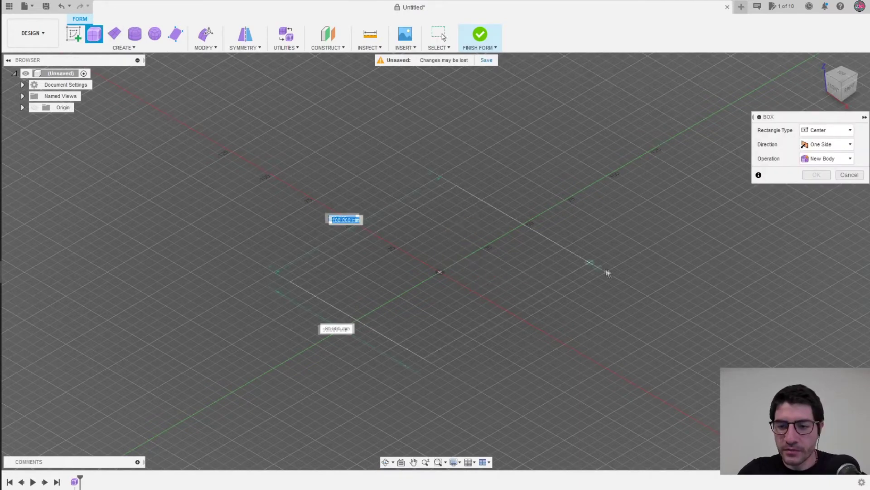
Size the box base to 280 mm and raise its height to 140 mm
click(678, 281)
scroll(514, 367, down, 2)
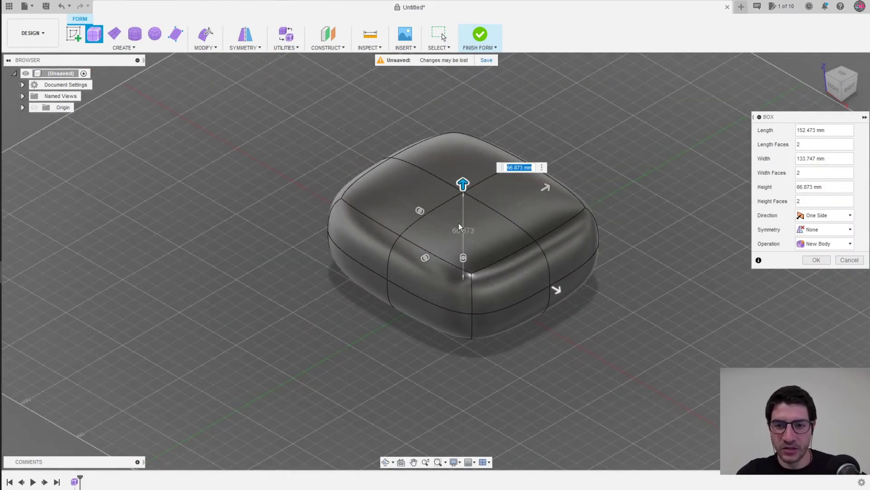
scroll(459, 227, up, 1)
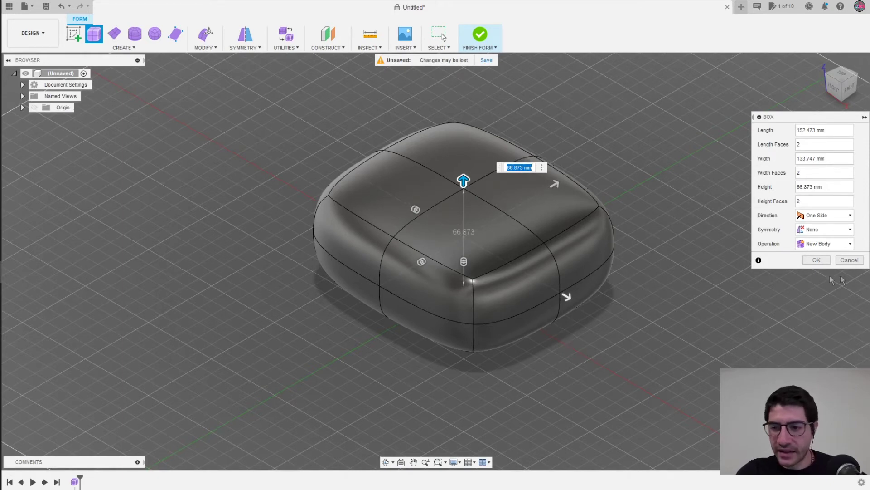
drag(463, 181, 463, 88)
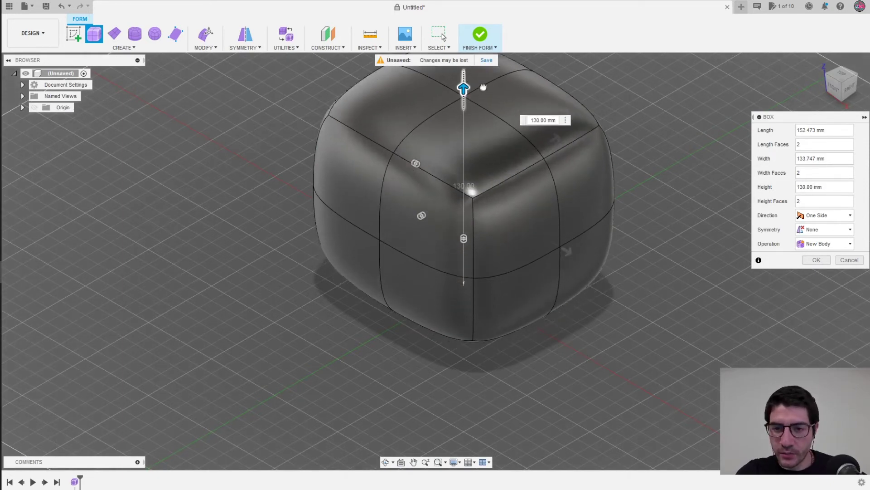
scroll(571, 313, down, 1)
drag(568, 264, 629, 299)
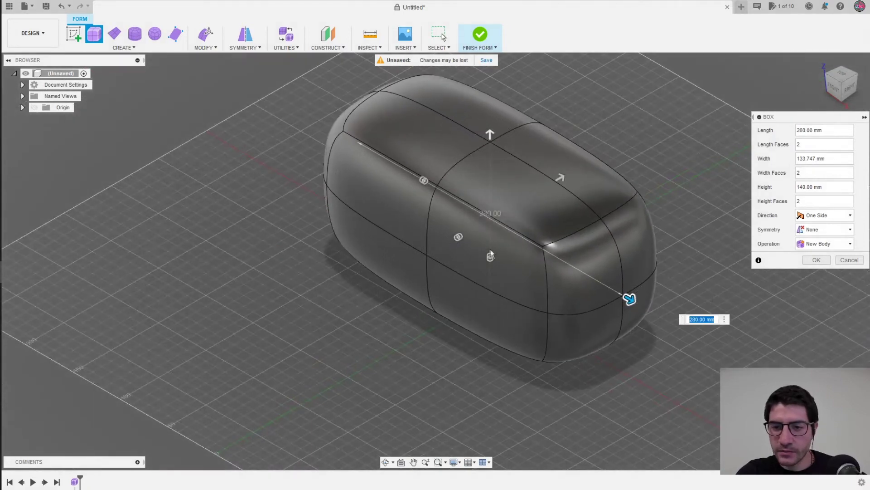
scroll(569, 177, down, 2)
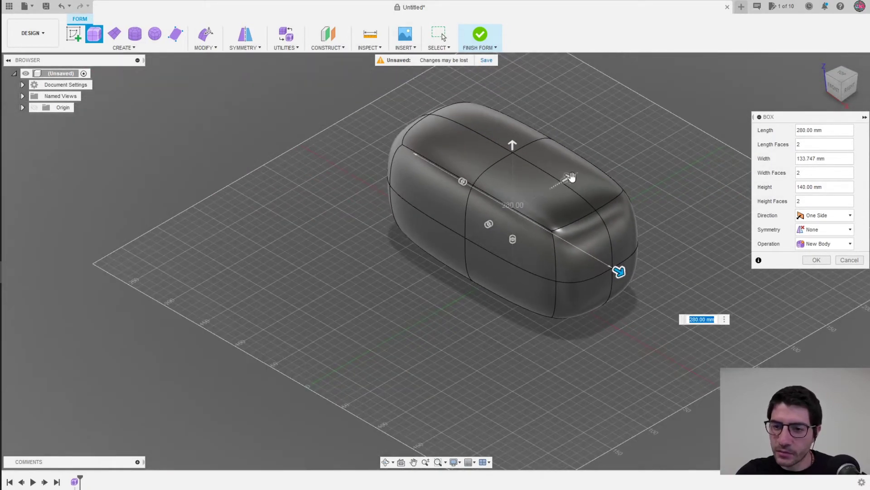
drag(570, 177, 619, 148)
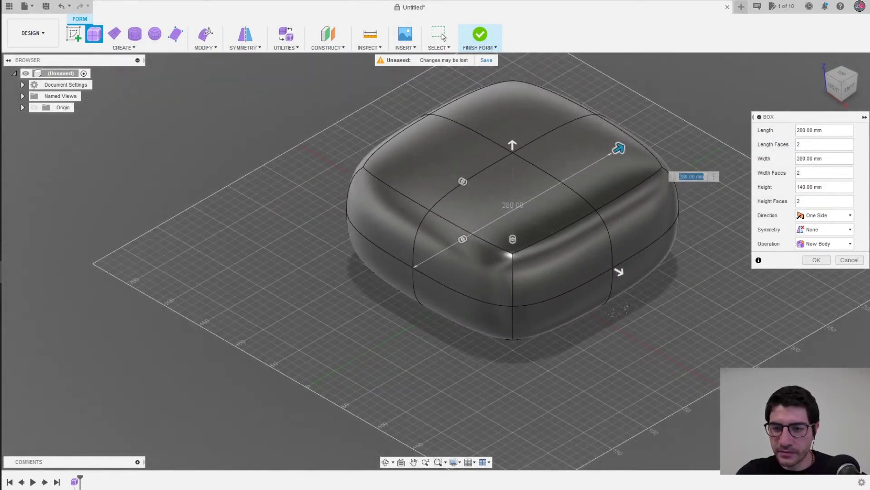
middle_drag(637, 306, 585, 335)
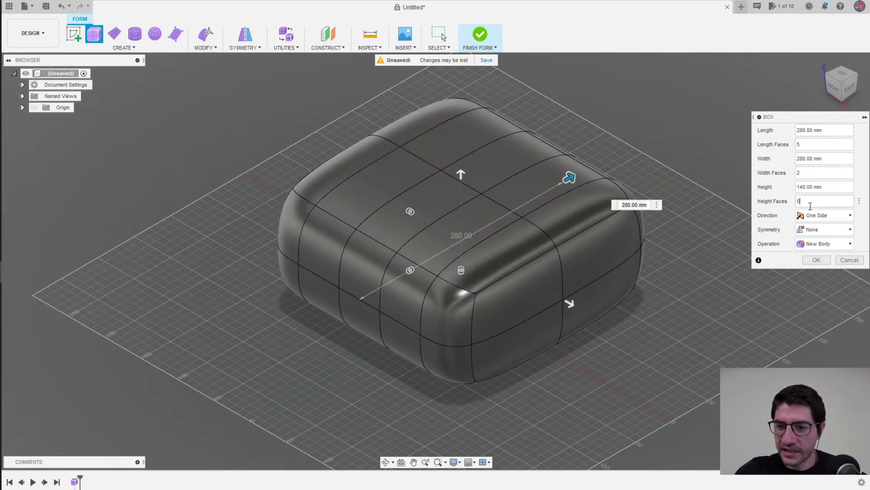
Set 5 height faces, lengthen the box to 320 mm and create it
key(Tab)
shift+middle_drag(511, 359, 811, 274)
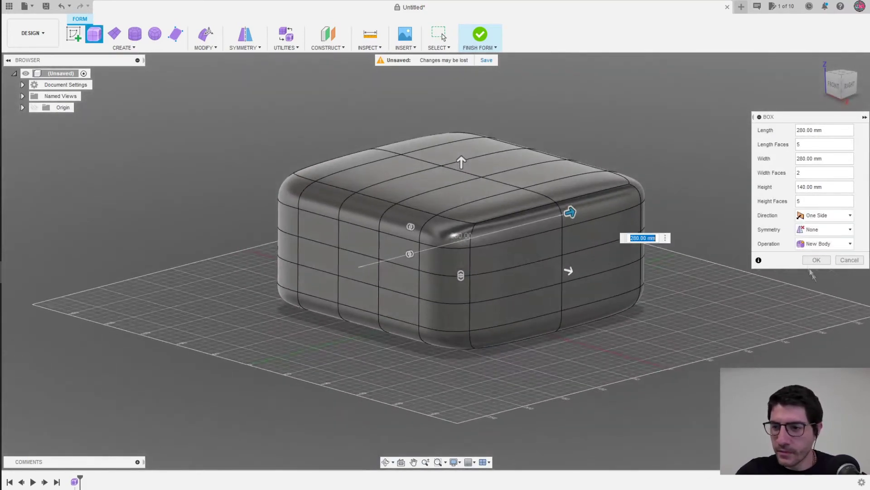
drag(569, 273, 526, 263)
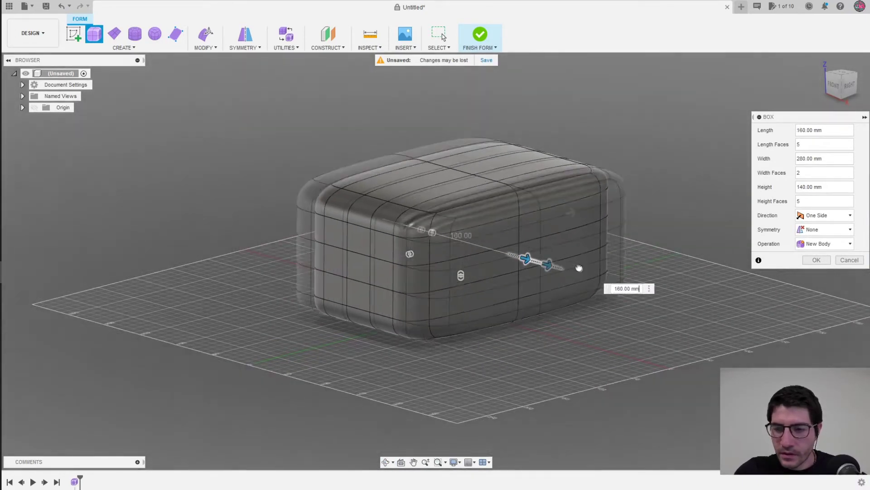
drag(578, 267, 682, 272)
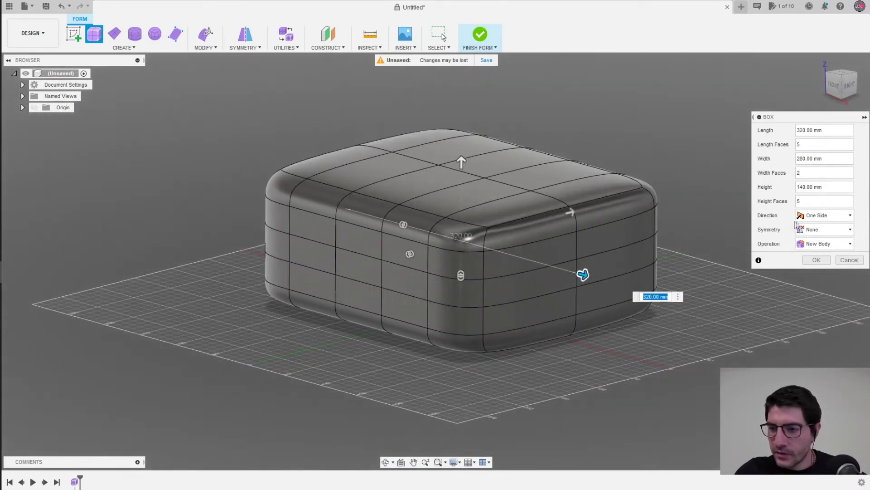
click(817, 259)
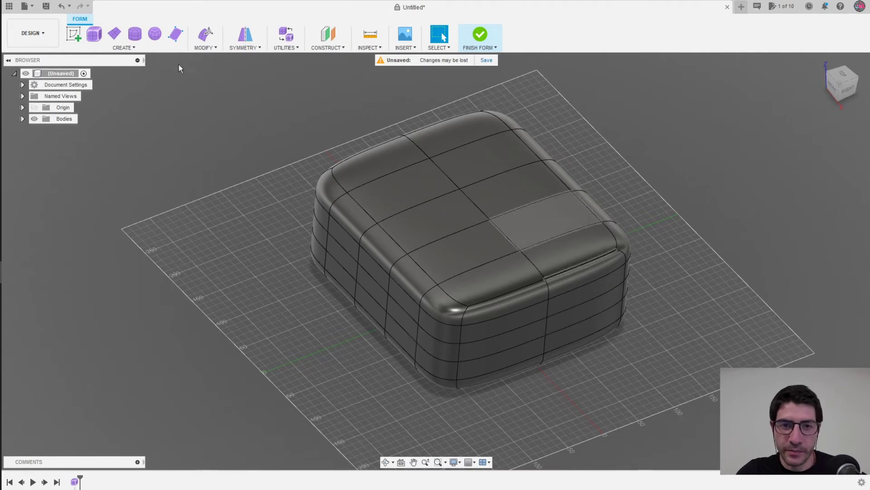
Orbit around the rounded box and start Edit Form on its T-spline body
shift+middle_drag(544, 227, 674, 433)
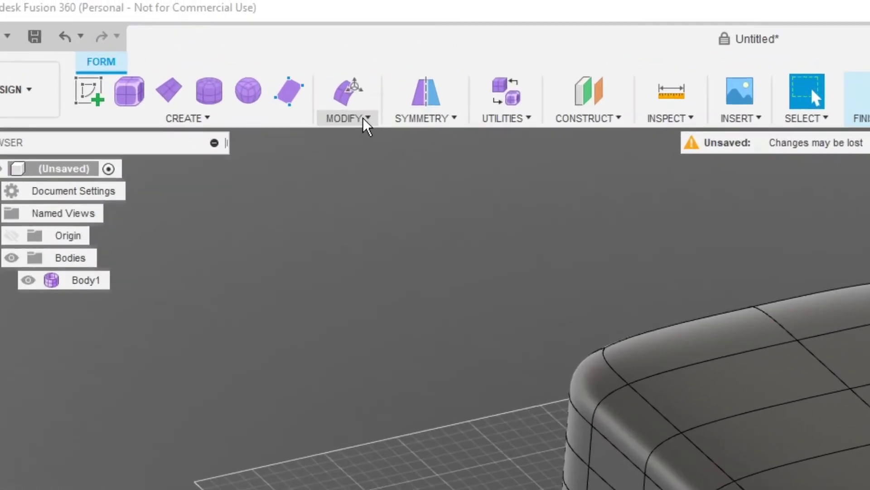
click(363, 118)
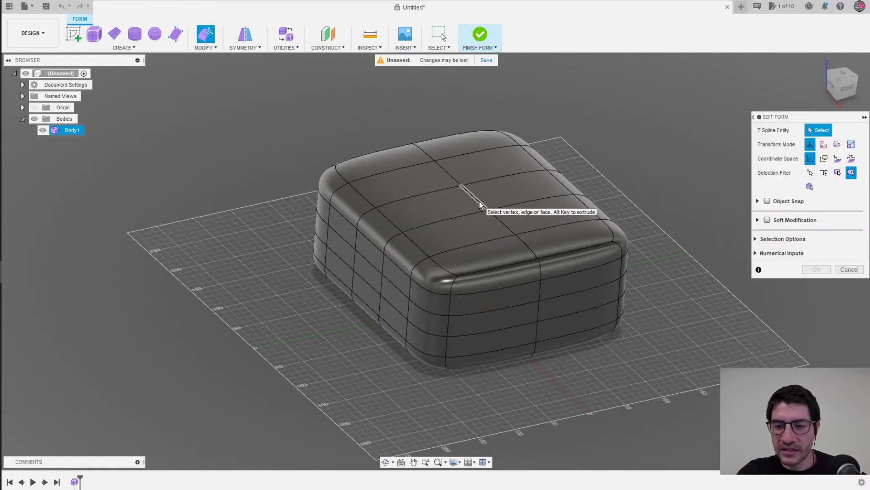
Move a top face of the box down 20 mm and commit the edit
click(436, 203)
scroll(455, 198, down, 2)
scroll(435, 194, up, 1)
scroll(426, 191, up, 2)
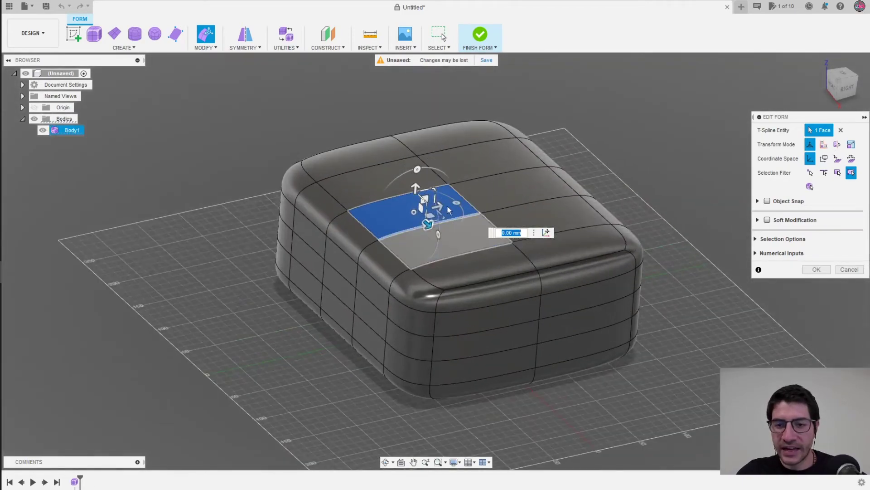
scroll(418, 188, up, 4)
mouse_move(393, 191)
mouse_down()
mouse_move(409, 135)
mouse_move(394, 193)
mouse_up()
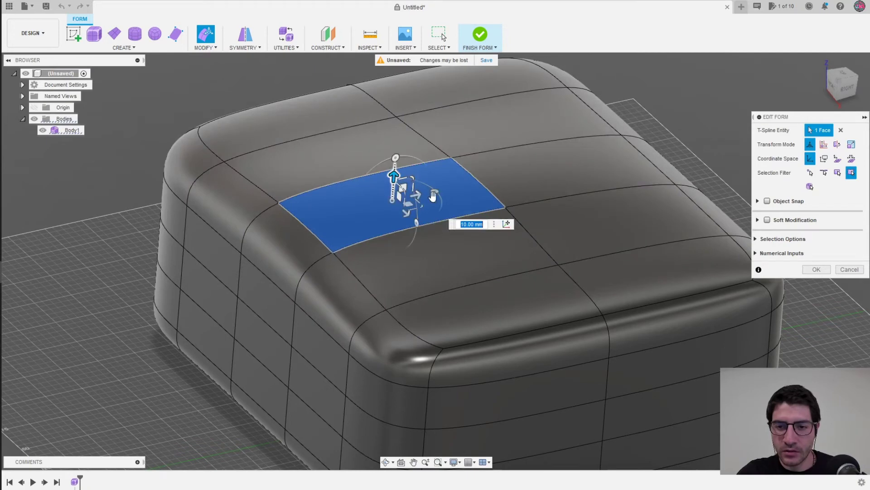
drag(443, 213, 409, 211)
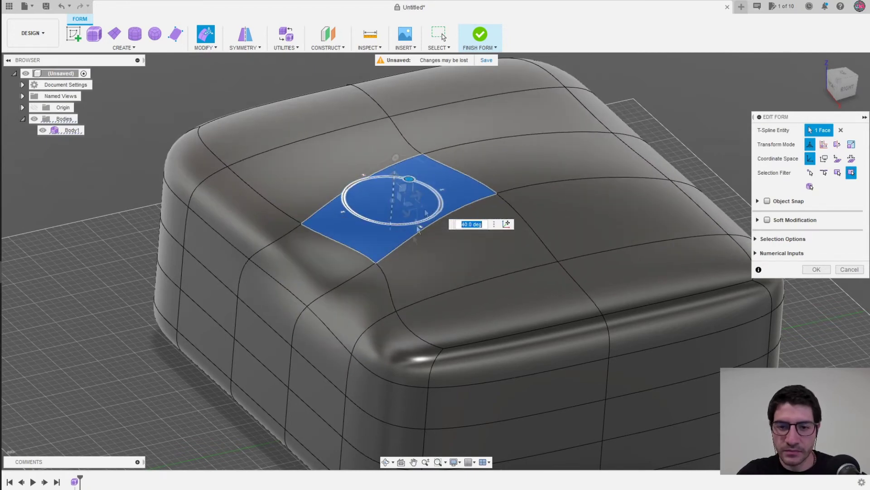
mouse_move(409, 212)
mouse_down()
mouse_move(389, 195)
mouse_move(389, 226)
mouse_up()
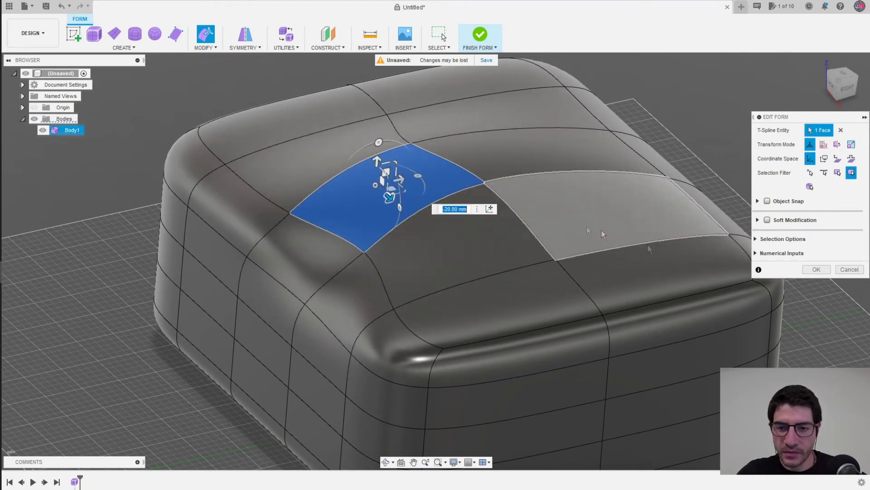
click(816, 269)
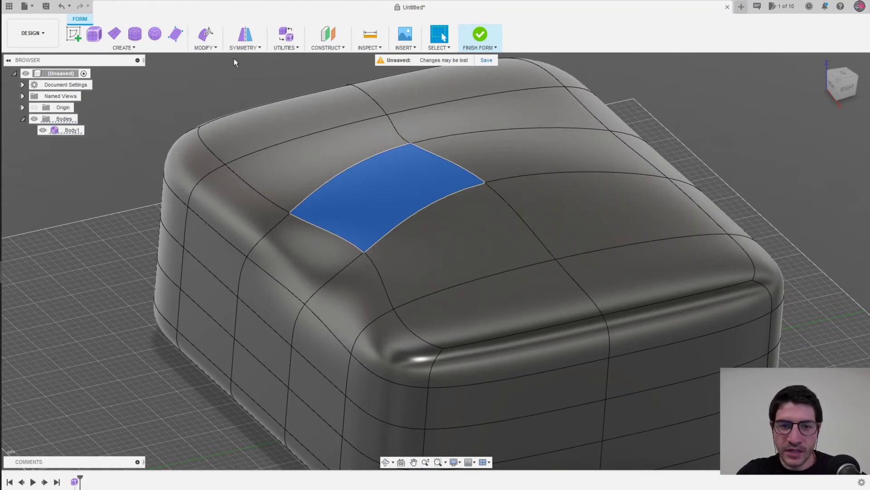
Lift a top corner vertex 70 mm into a bump
click(216, 50)
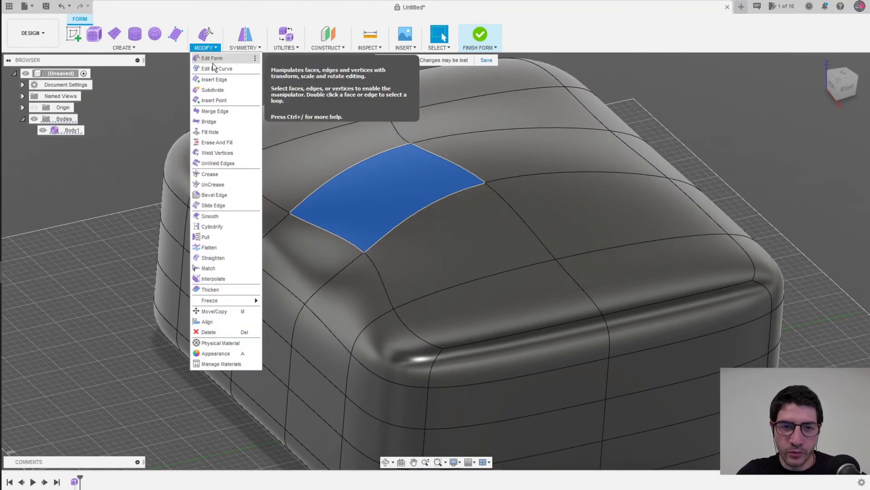
click(487, 185)
drag(488, 142, 499, 66)
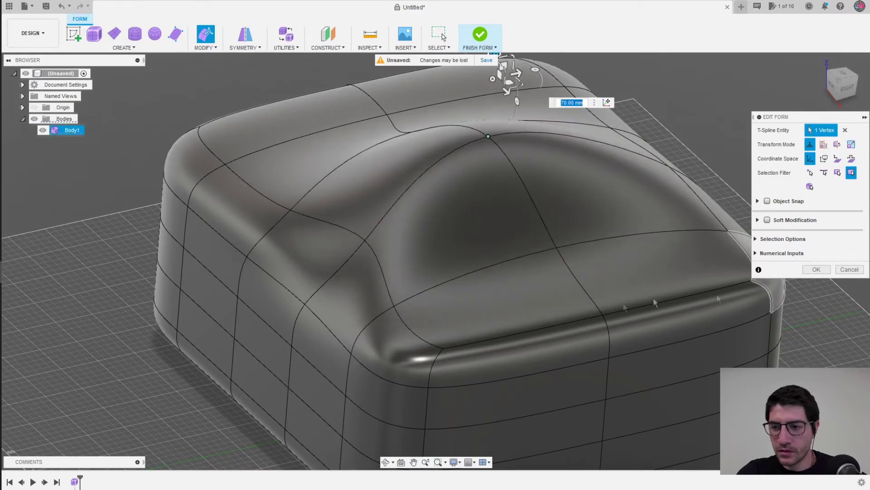
click(816, 270)
click(204, 47)
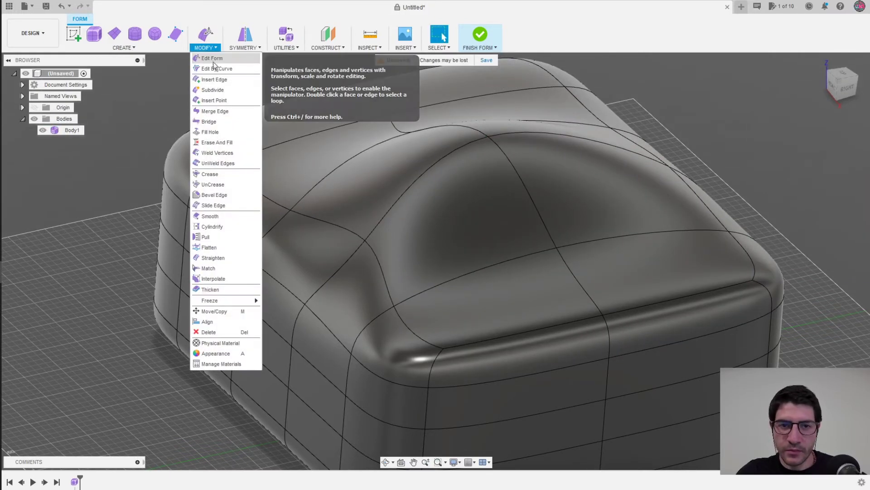
Drag the front edge outward into a pointed nose, then finish the form as a solid
click(608, 376)
scroll(689, 413, down, 1)
scroll(689, 412, down, 2)
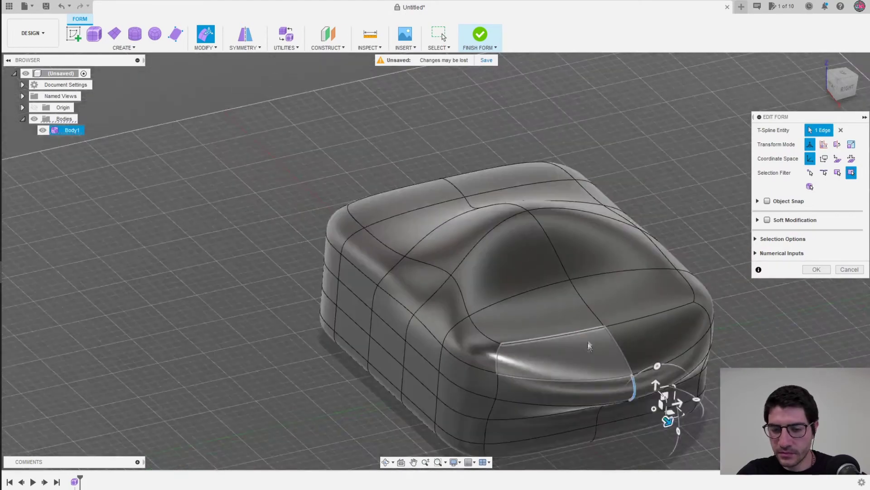
middle_drag(589, 346, 530, 254)
click(817, 269)
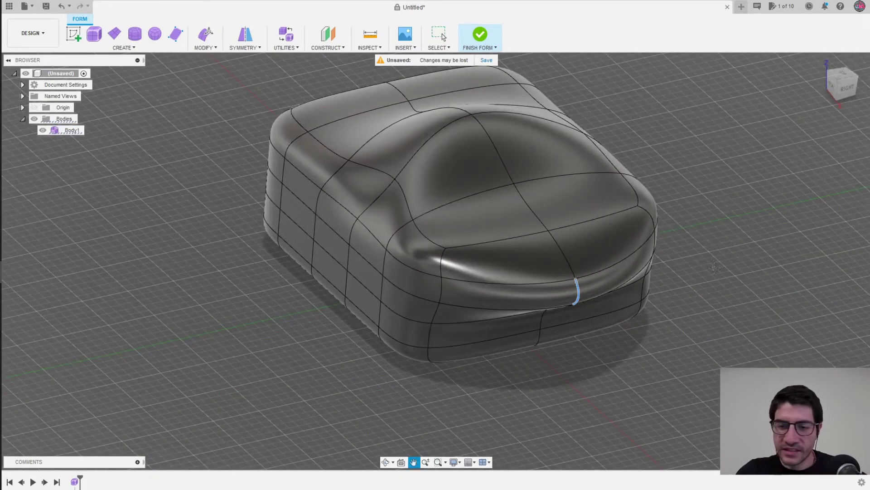
mouse_move(715, 267)
shift+middle_down()
mouse_move(680, 264)
mouse_move(554, 190)
shift+middle_up()
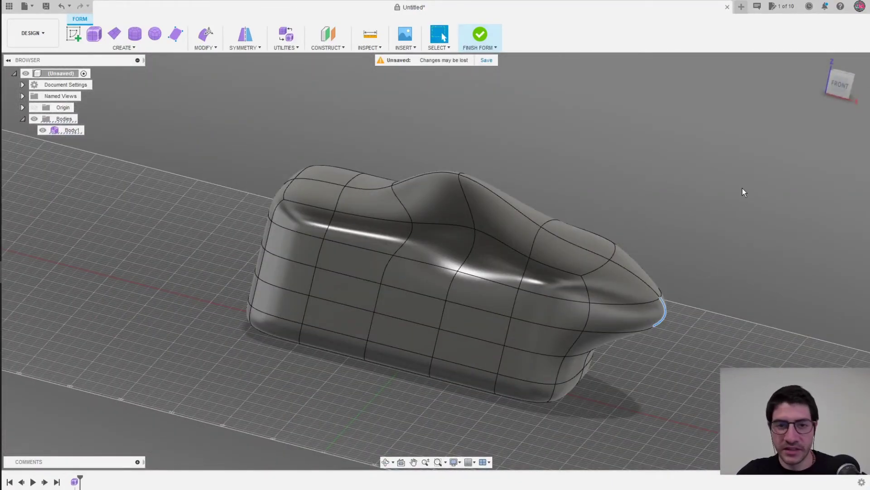
click(495, 37)
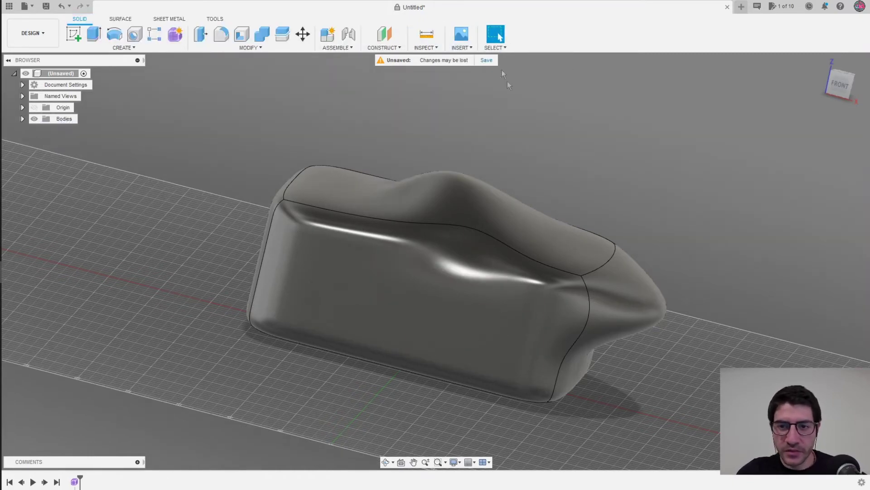
Section the organic body through a picked face to show its hatched cross-section
click(22, 119)
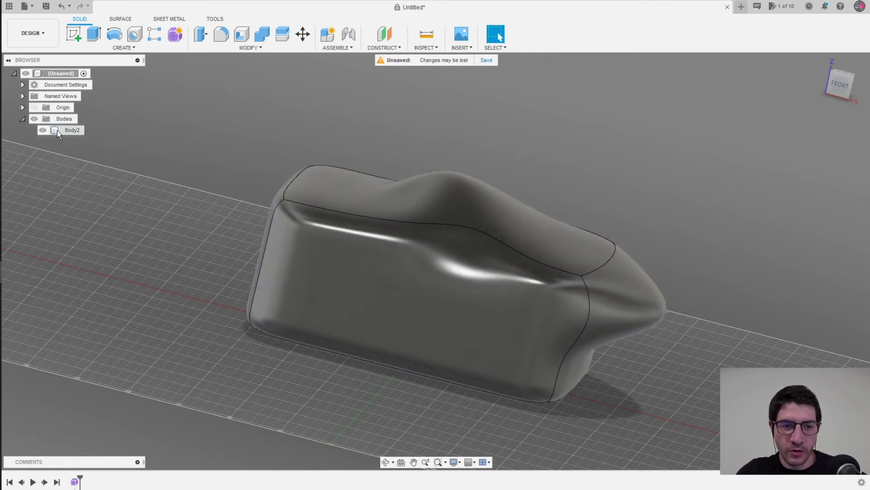
click(422, 48)
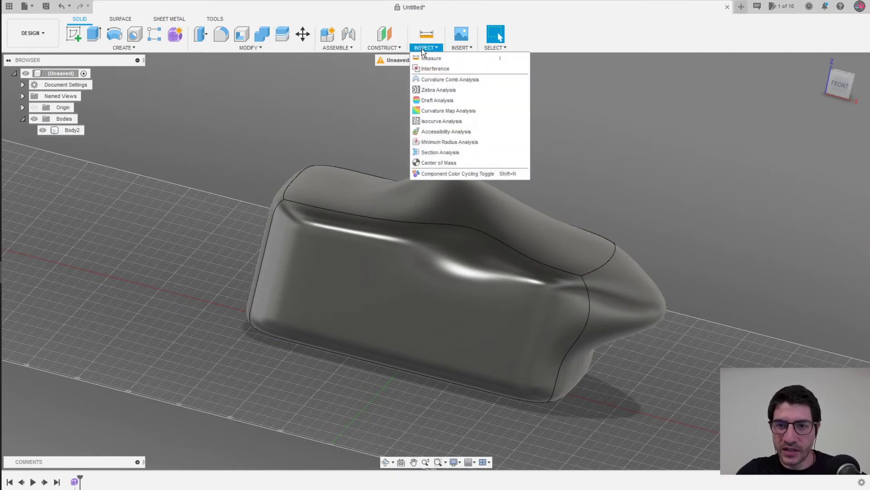
click(464, 157)
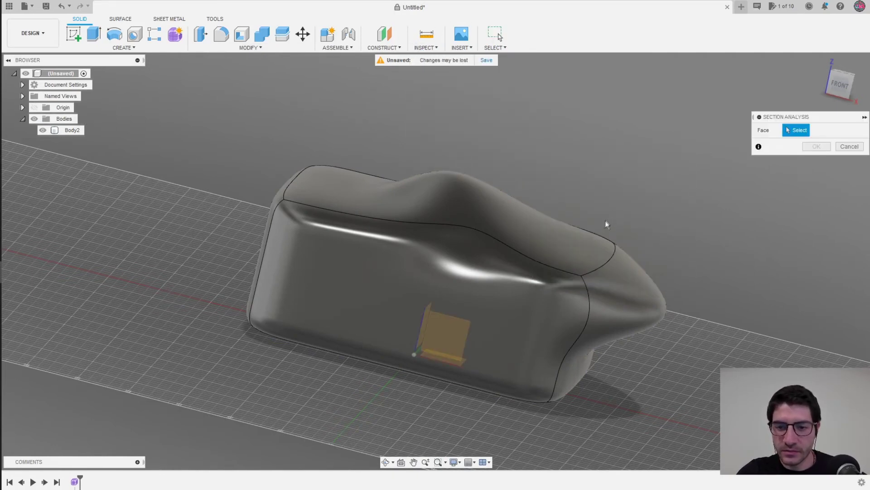
scroll(606, 223, down, 2)
click(508, 301)
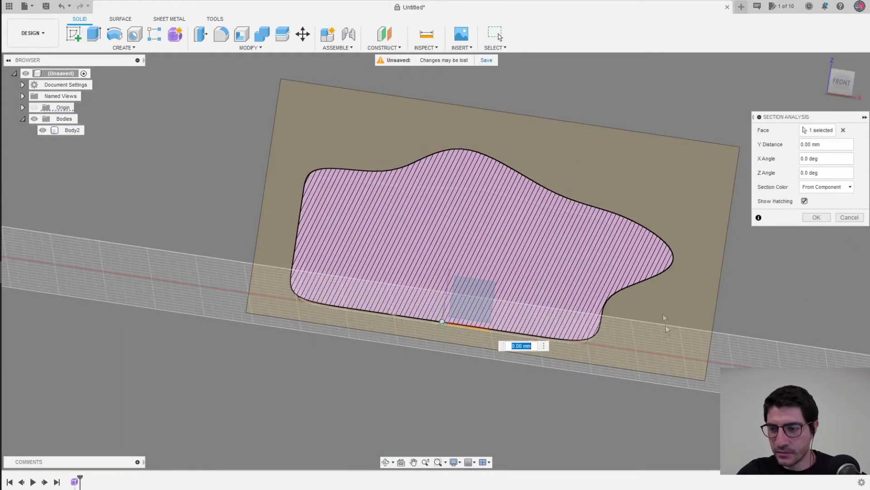
key(Return)
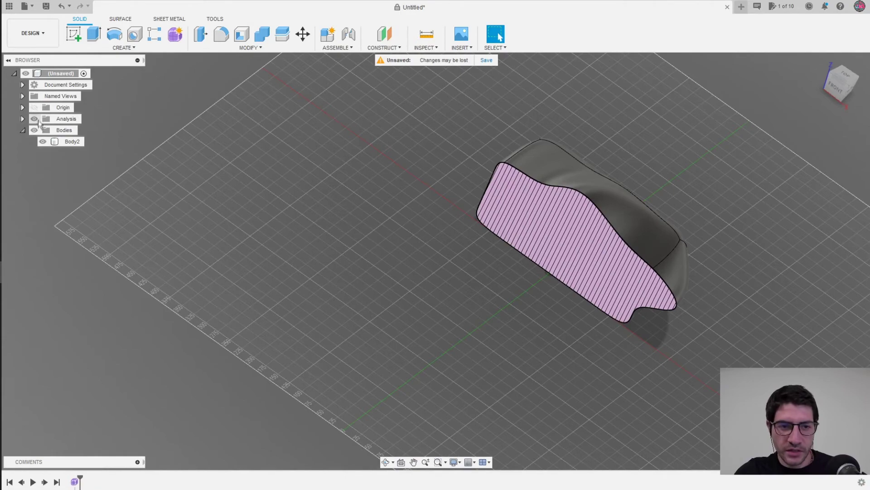
click(34, 119)
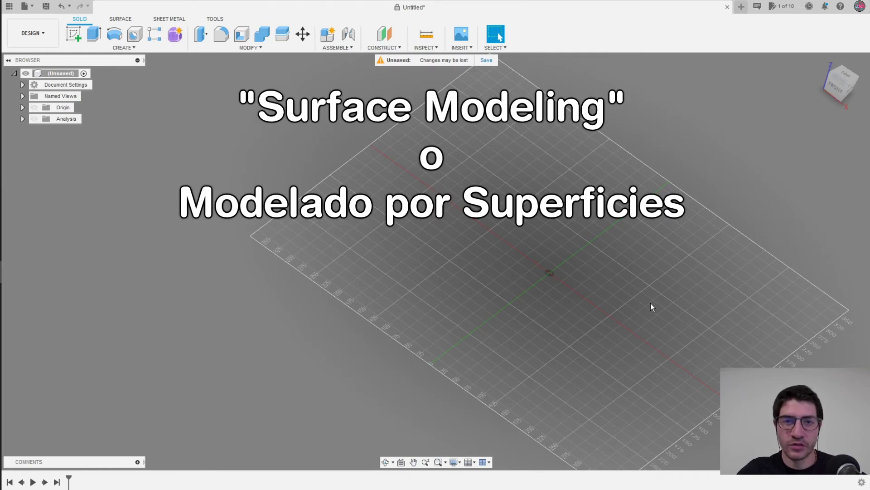
Start a new sketch, Sketch8, on the XY ground plane
middle_drag(651, 302, 624, 306)
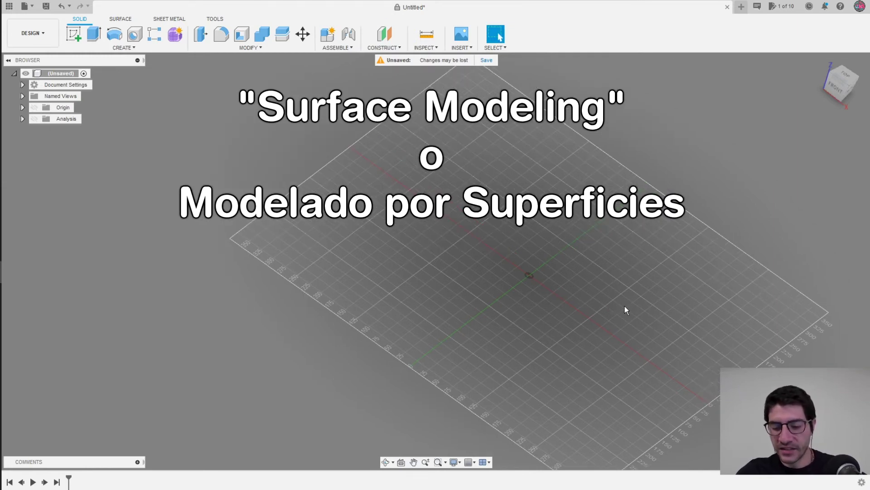
key(s)
click(589, 287)
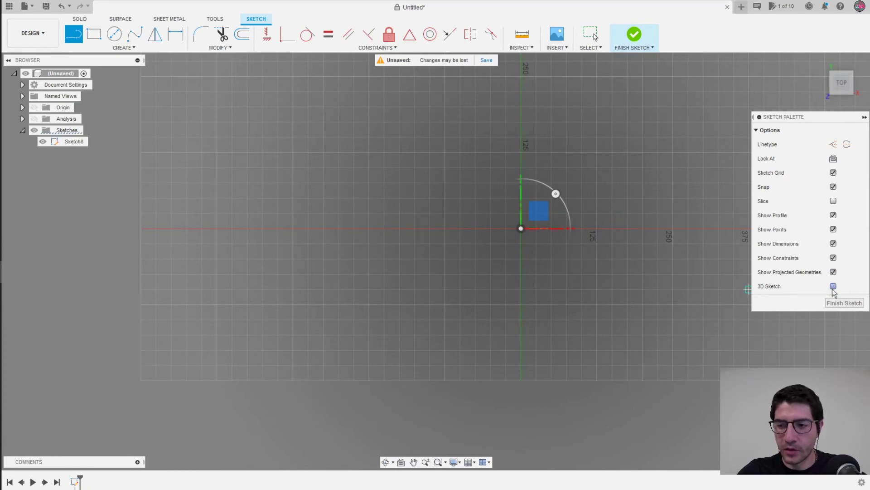
Draw an open four-segment line chain in Sketch8 and finish the sketch
middle_drag(729, 264, 593, 349)
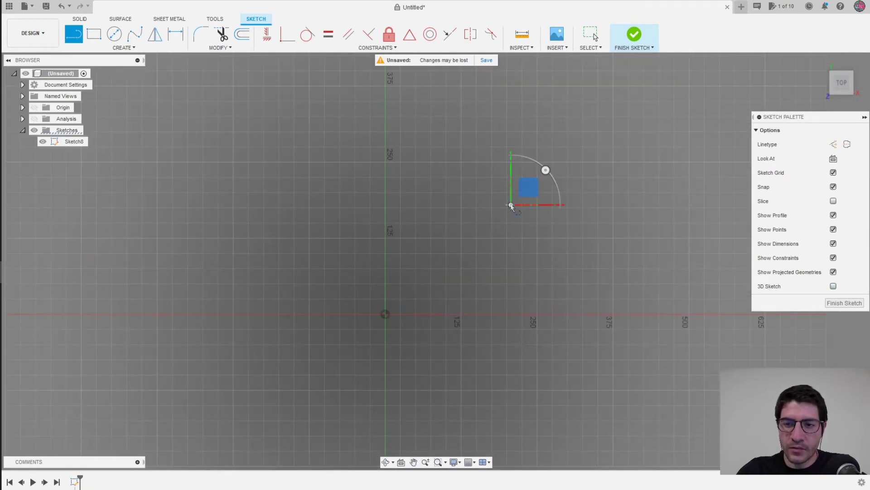
click(467, 134)
click(572, 85)
click(700, 233)
click(619, 298)
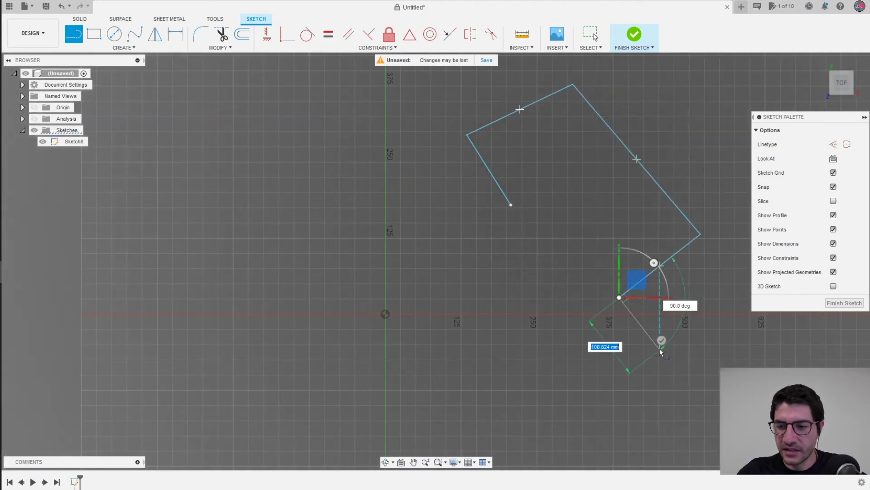
key(Escape)
middle_drag(699, 350, 661, 361)
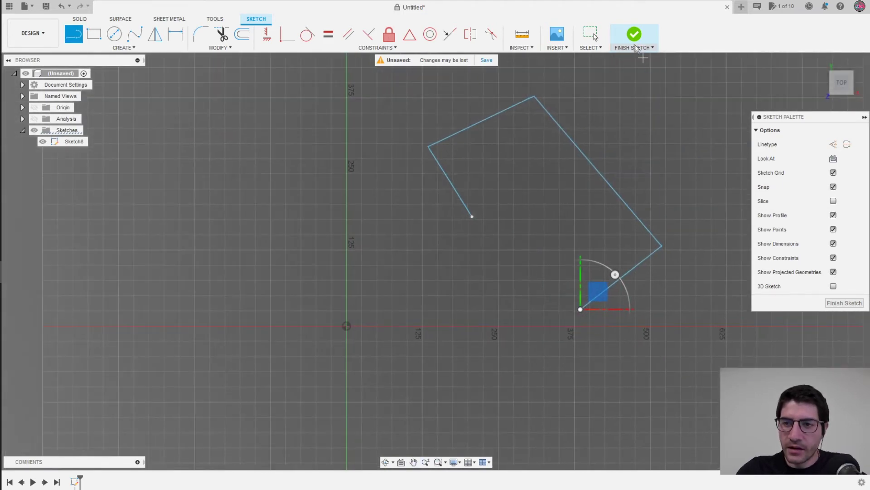
click(633, 35)
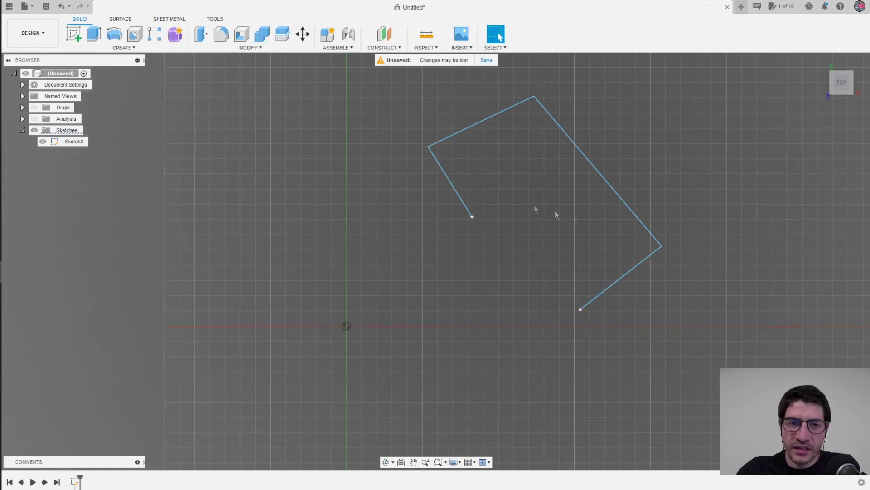
click(122, 20)
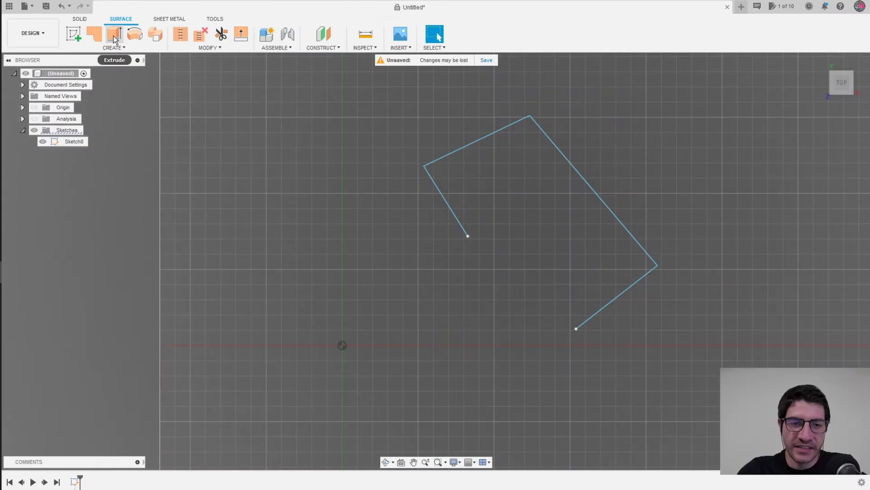
Surface-extrude Sketch8's open line chain 300 mm into Body3
click(114, 36)
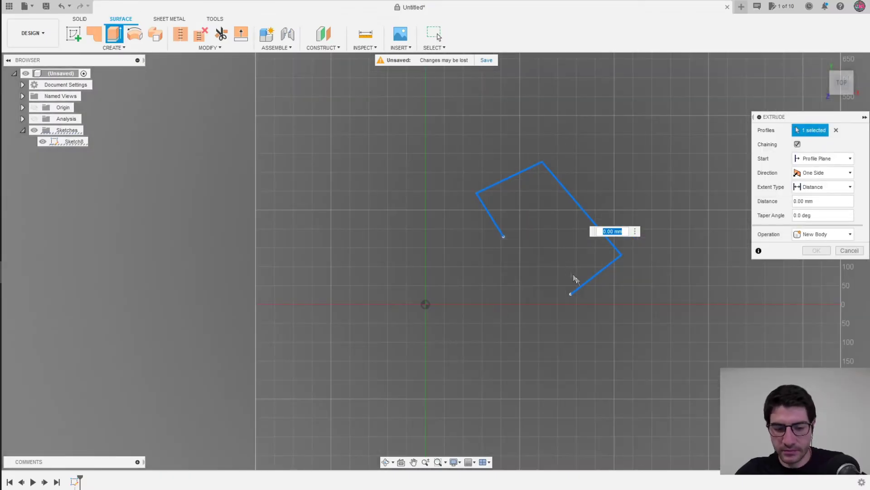
shift+middle_drag(573, 290, 542, 216)
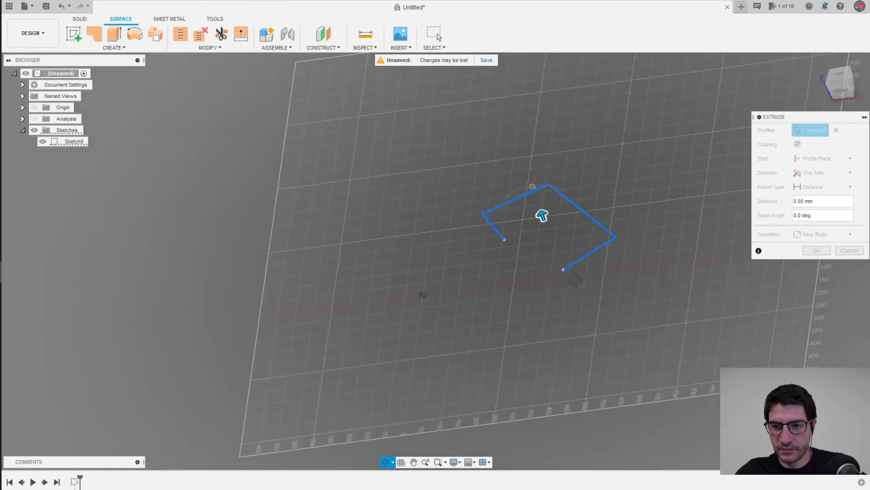
text(300)
shift+middle_drag(519, 150, 512, 127)
key(Return)
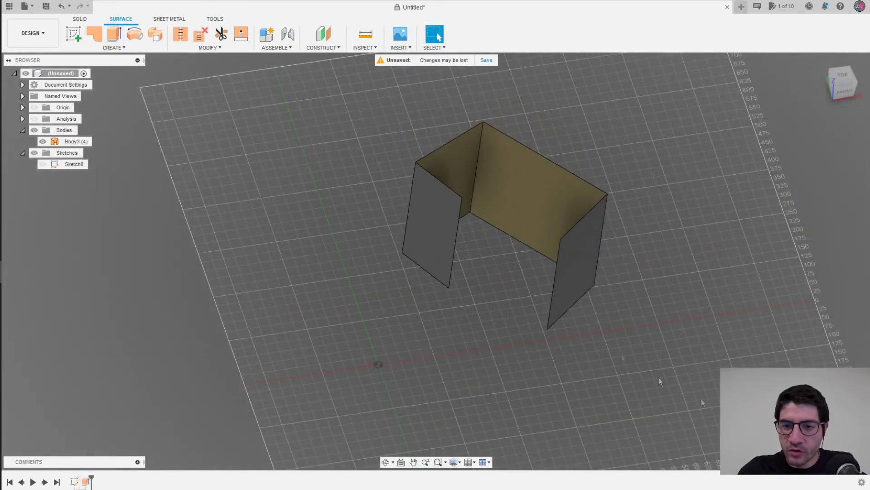
mouse_move(650, 310)
shift+middle_down()
mouse_move(626, 313)
mouse_move(606, 358)
mouse_move(619, 359)
mouse_move(539, 301)
mouse_move(587, 272)
shift+middle_up()
click(540, 301)
shift+middle_drag(693, 288, 680, 320)
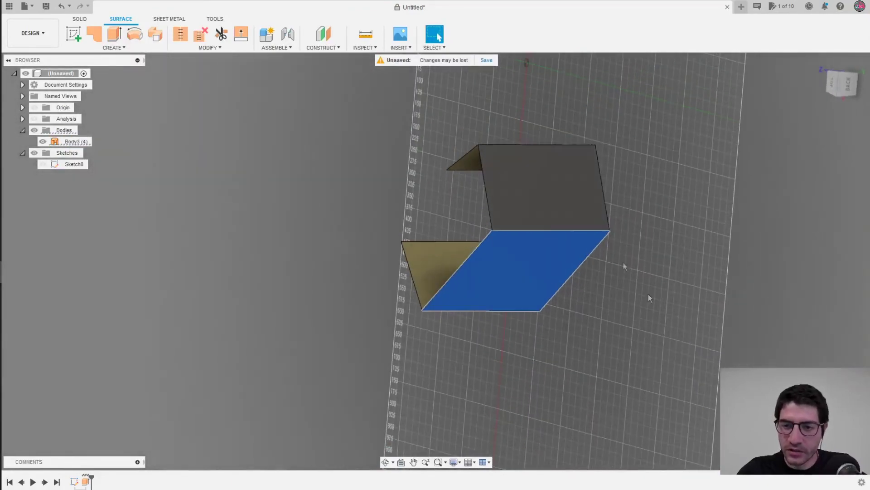
click(486, 268)
shift+middle_drag(485, 268, 521, 272)
click(536, 149)
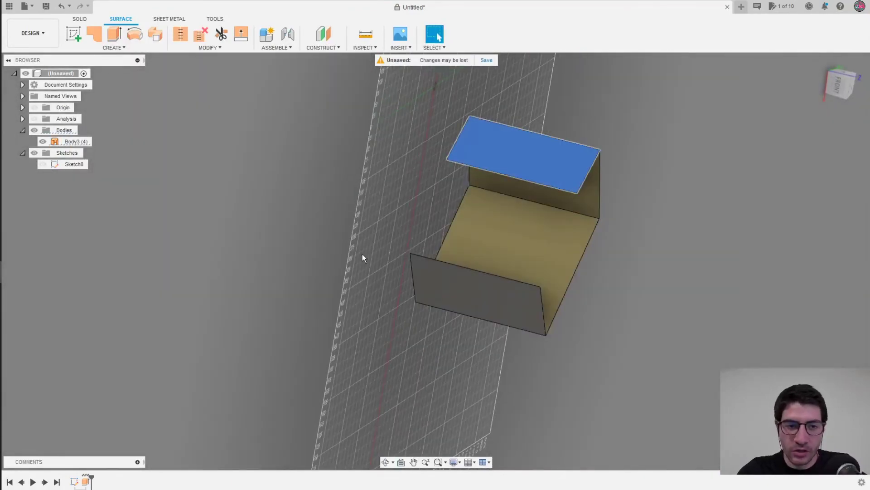
shift+middle_drag(364, 254, 704, 376)
shift+middle_drag(469, 345, 492, 181)
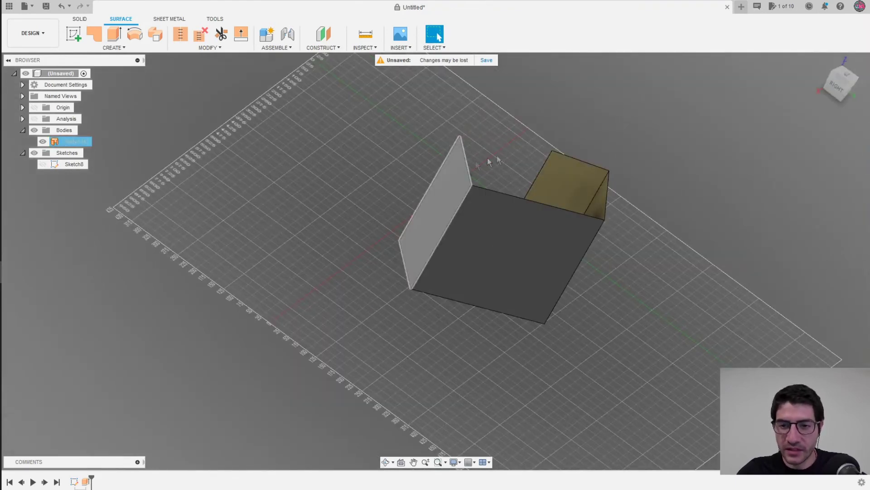
middle_drag(560, 181, 465, 199)
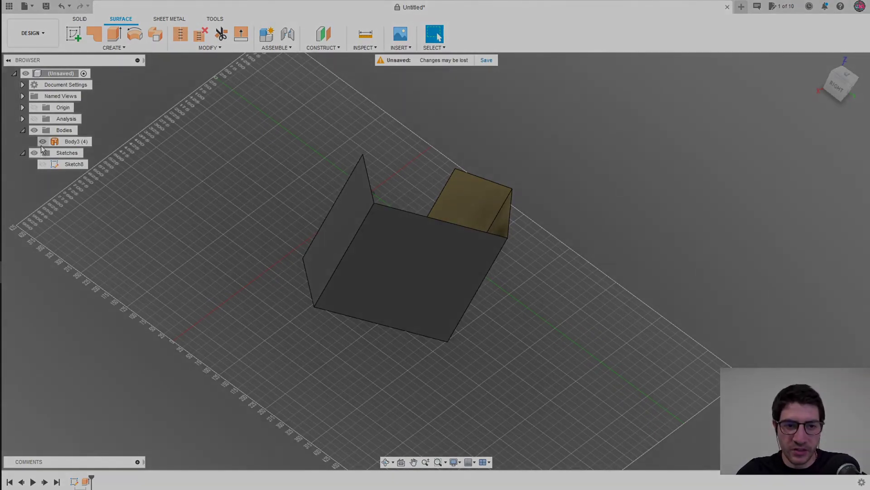
click(59, 142)
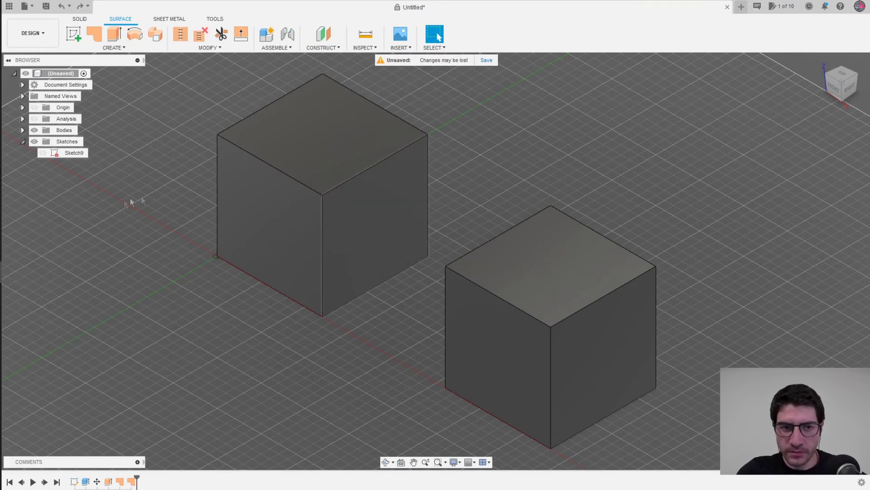
Add Section2, offset 100 mm from the cube face, cutting both boxes
click(23, 119)
click(365, 47)
click(385, 152)
click(235, 260)
drag(253, 234, 272, 223)
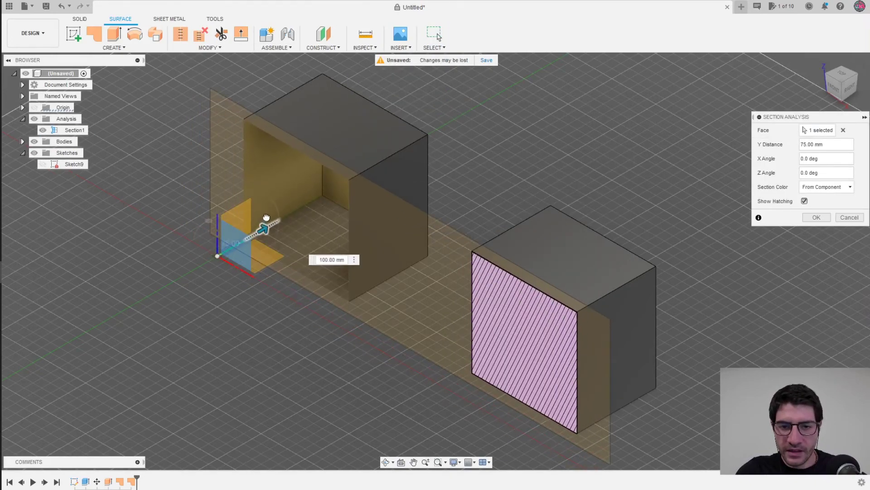
click(831, 222)
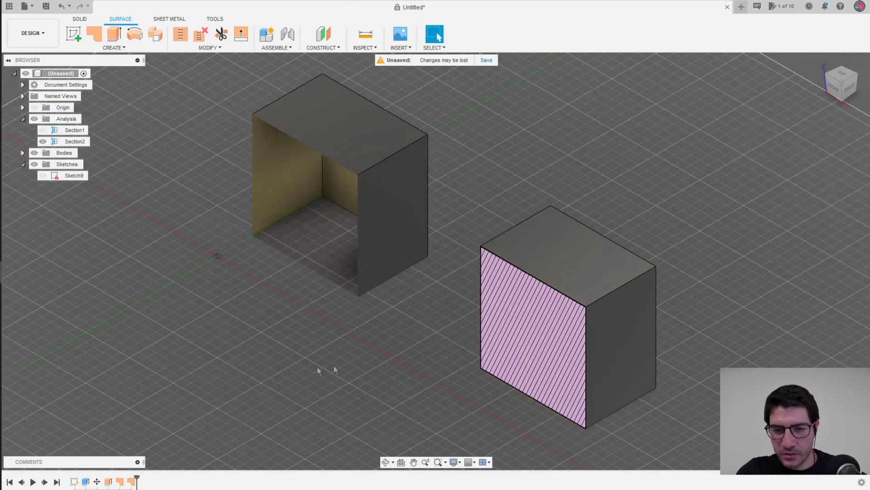
shift+middle_drag(336, 370, 301, 233)
shift+middle_drag(359, 339, 414, 308)
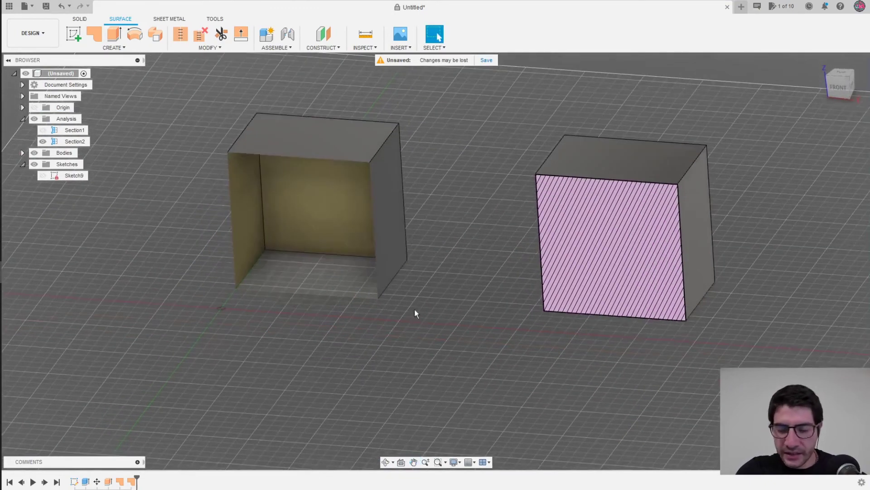
shift+middle_drag(289, 204, 389, 322)
scroll(287, 197, up, 2)
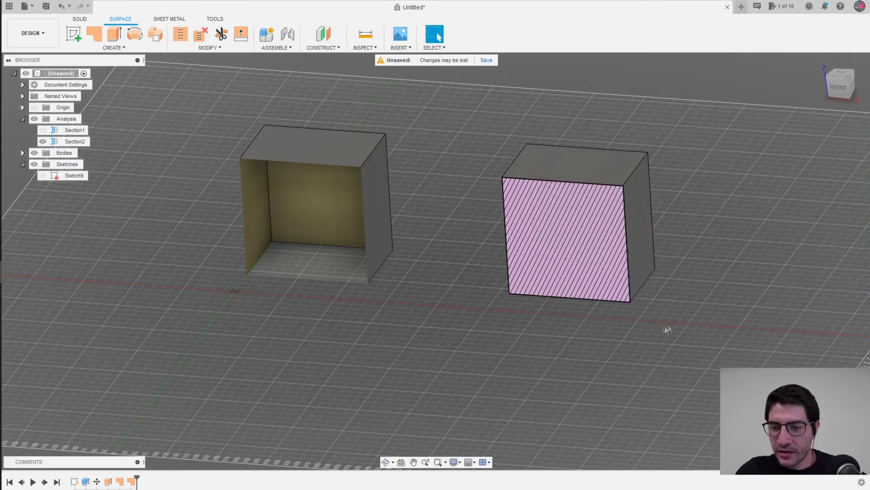
Orbit and zoom around both sectioned boxes toward the open box
middle_drag(689, 322, 676, 327)
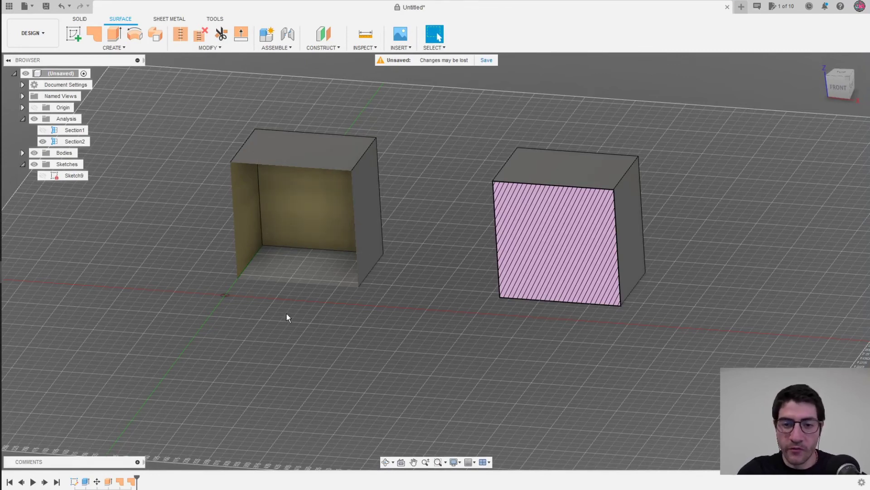
scroll(290, 313, up, 2)
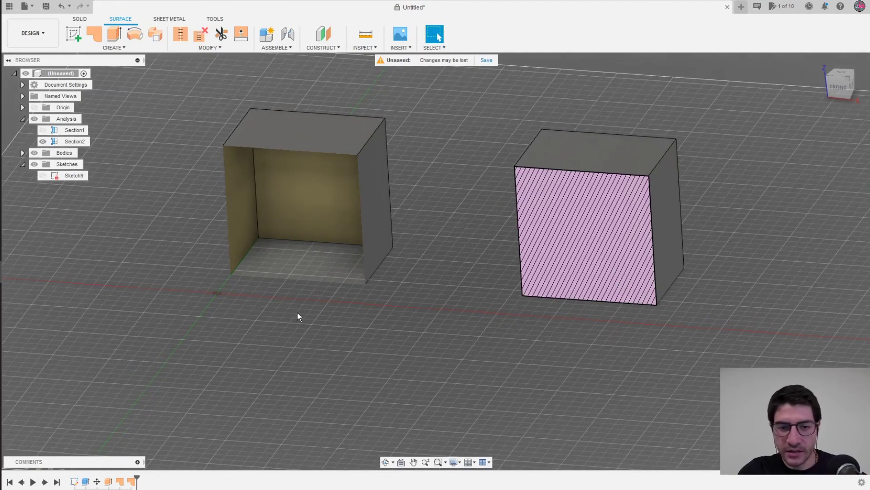
middle_drag(299, 236, 282, 253)
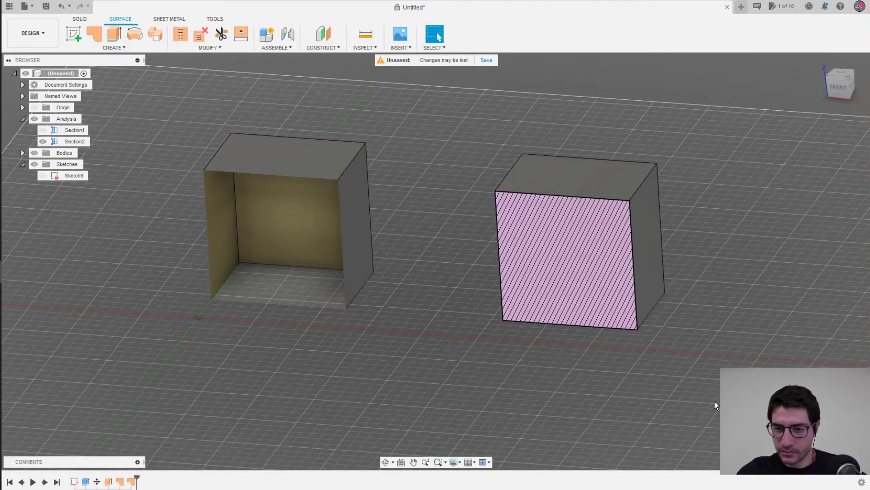
shift+middle_drag(479, 271, 376, 285)
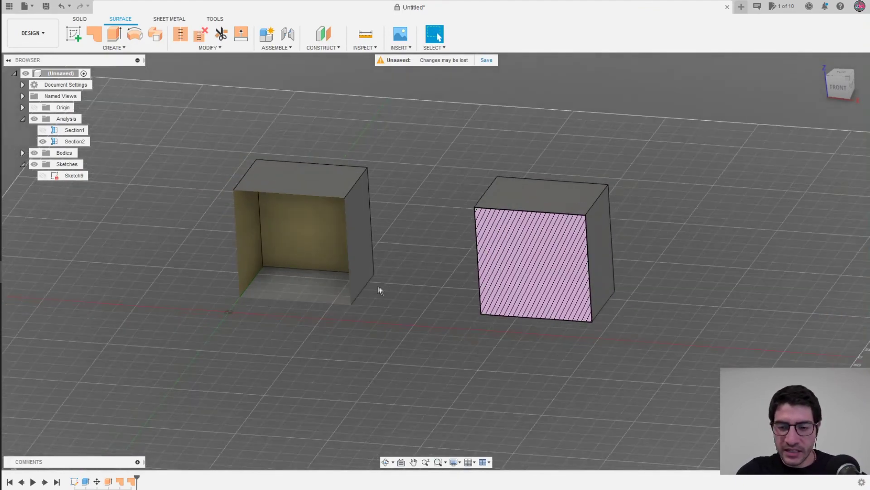
shift+middle_drag(447, 297, 456, 394)
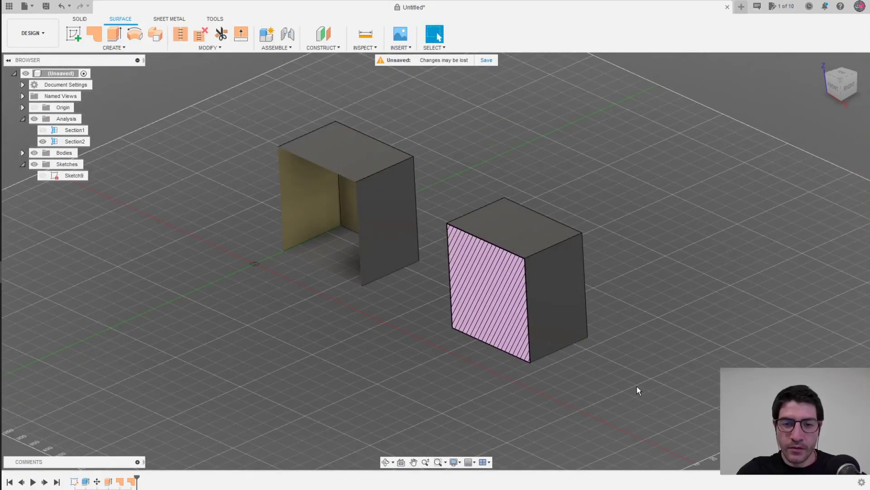
scroll(378, 303, up, 2)
scroll(378, 303, up, 2)
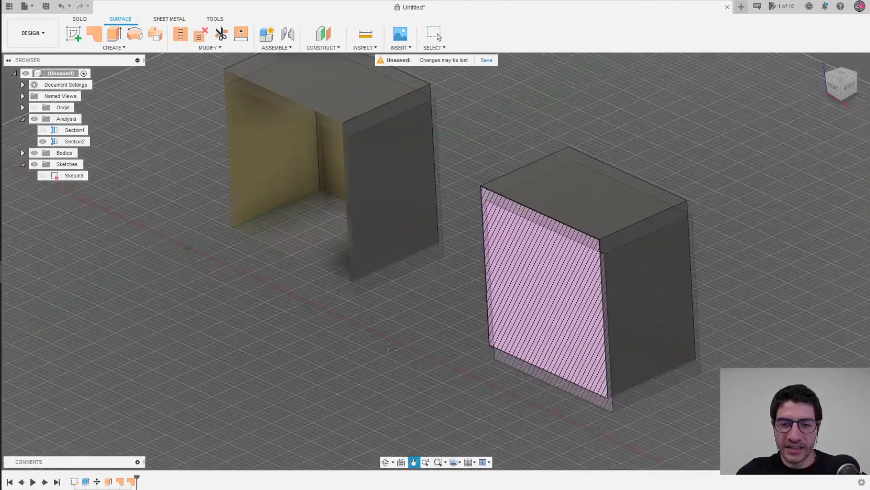
Delete the open surface box's bottom face, leaving it floorless
shift+middle_drag(411, 371, 427, 356)
scroll(543, 341, up, 3)
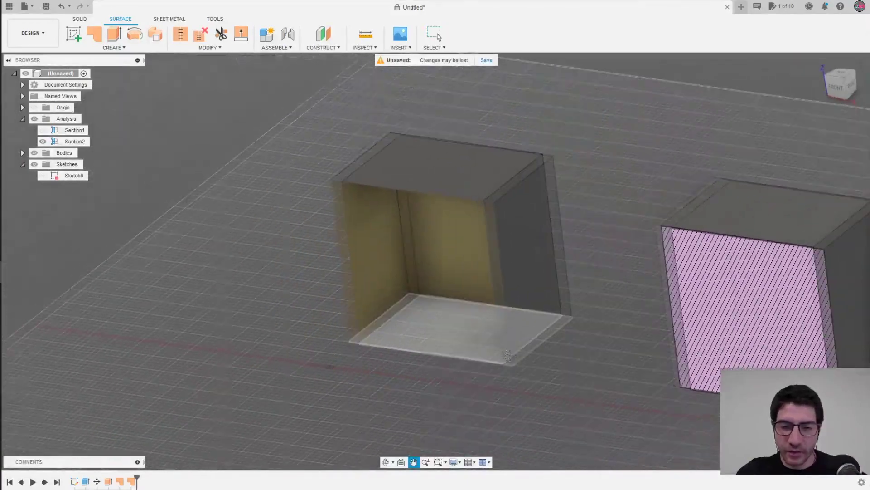
click(541, 338)
key(Delete)
shift+middle_drag(541, 338, 594, 222)
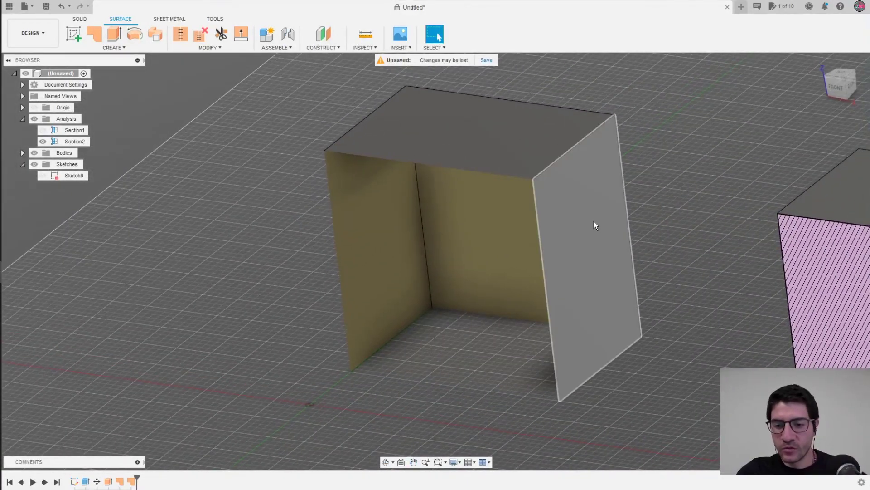
scroll(618, 270, down, 3)
scroll(588, 275, down, 1)
middle_drag(588, 274, 436, 250)
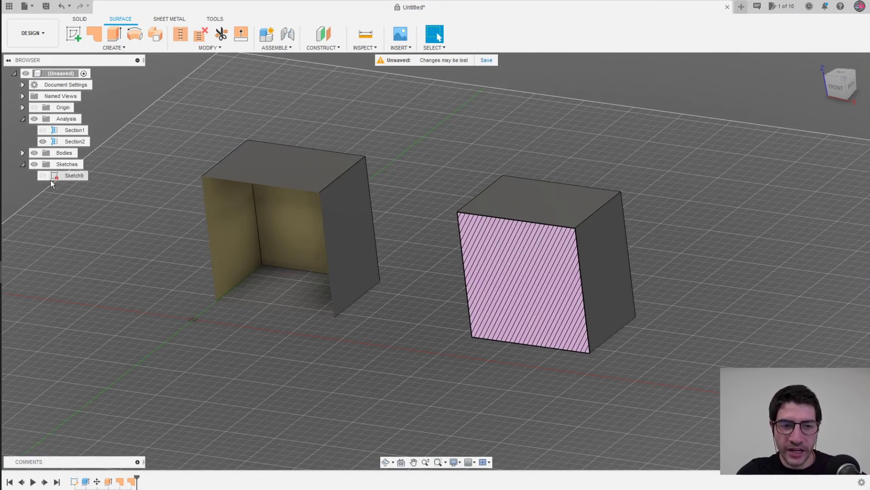
Expand the Bodies folder and highlight Body4 through Body7 in turn
click(22, 152)
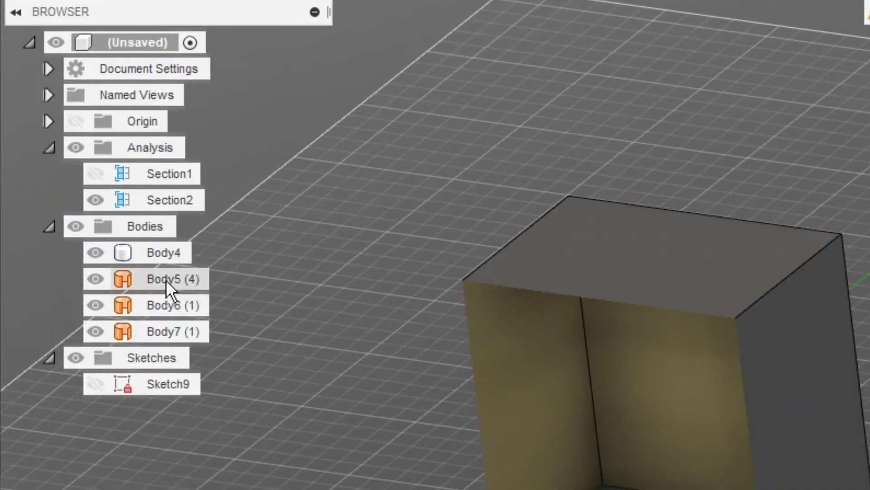
click(166, 279)
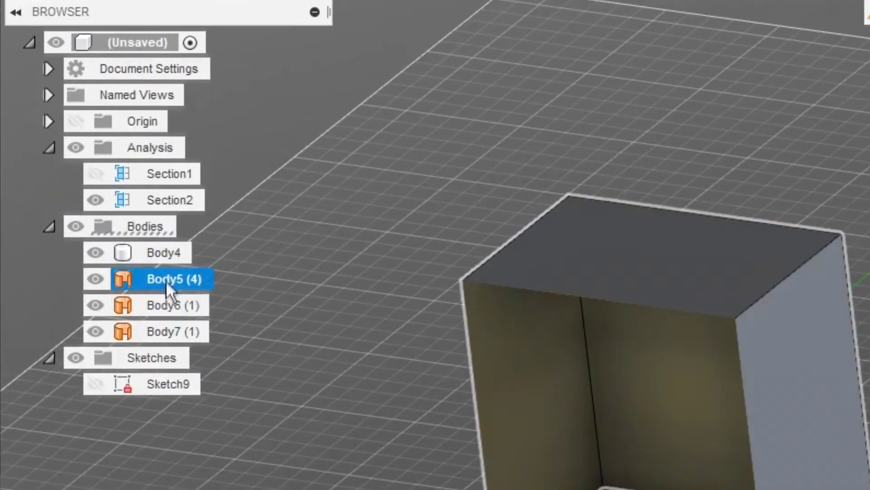
click(166, 297)
click(178, 327)
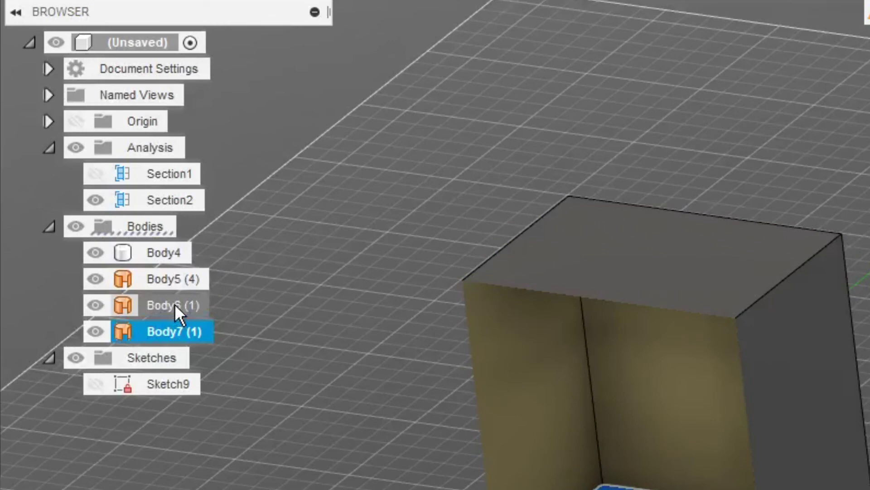
click(175, 303)
click(175, 282)
click(150, 252)
click(144, 249)
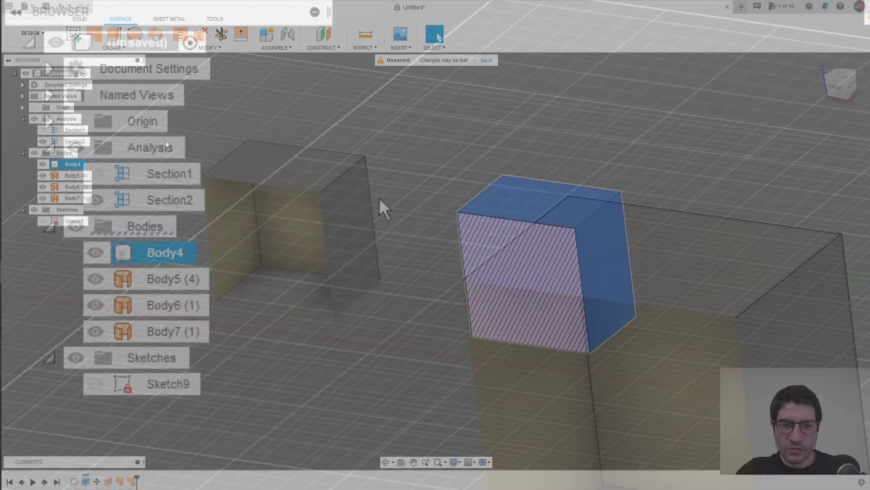
click(165, 142)
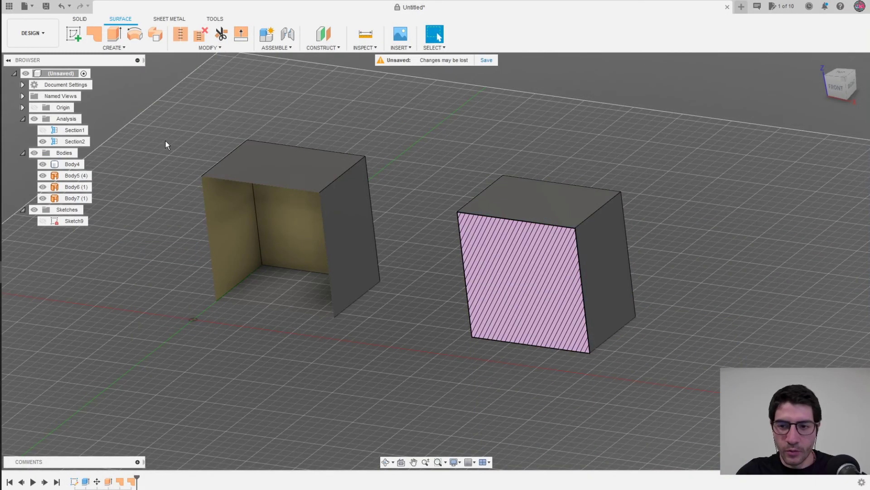